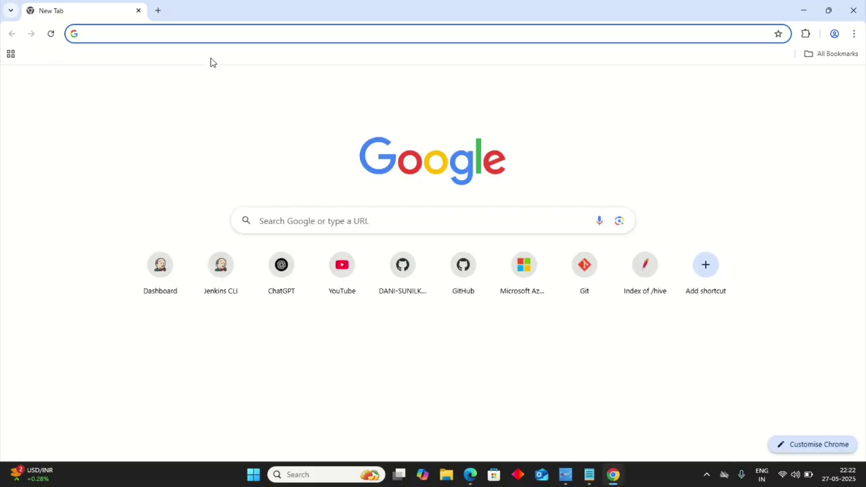
- Open the Softwares 1 shared Google Drive folder from its pasted link
left_click(209, 34)
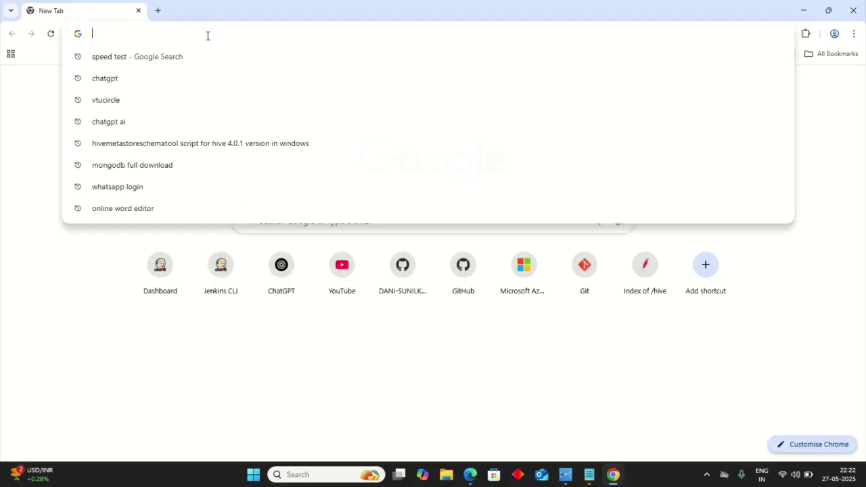
type("\\")
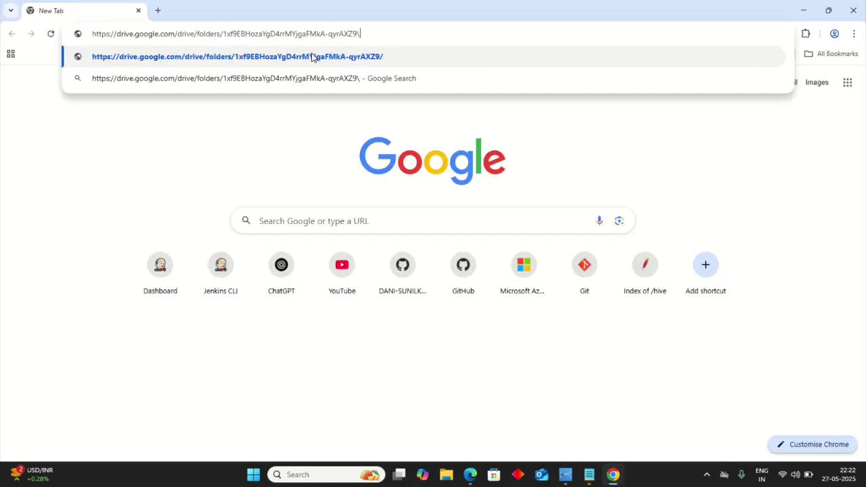
key("BackSpace")
left_click(312, 58)
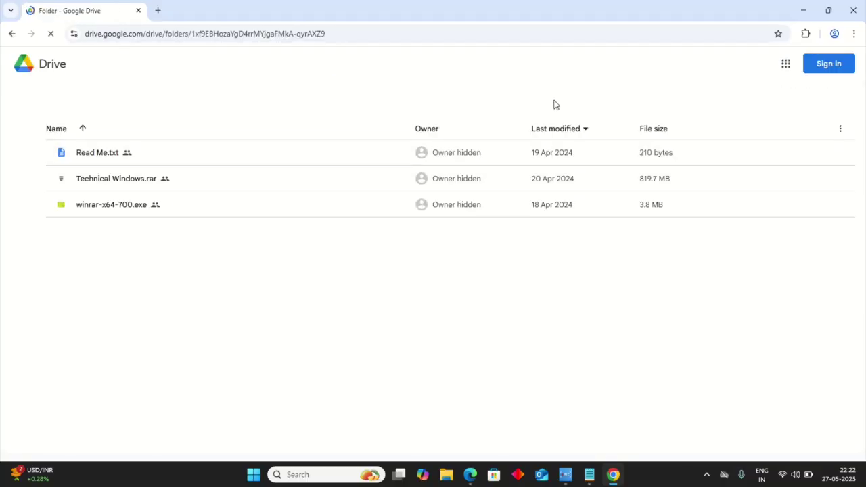
- Look over Read Me.txt and Technical Windows.rar, then download the whole folder as a zip
left_click(125, 155)
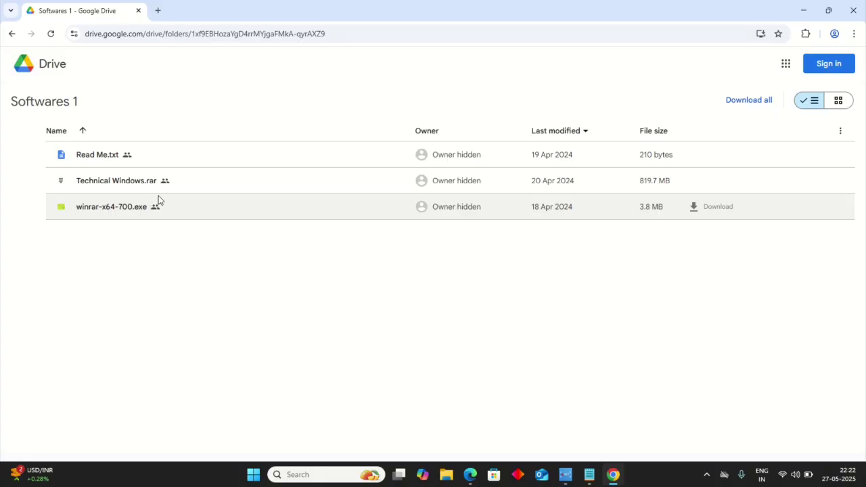
left_click(641, 192)
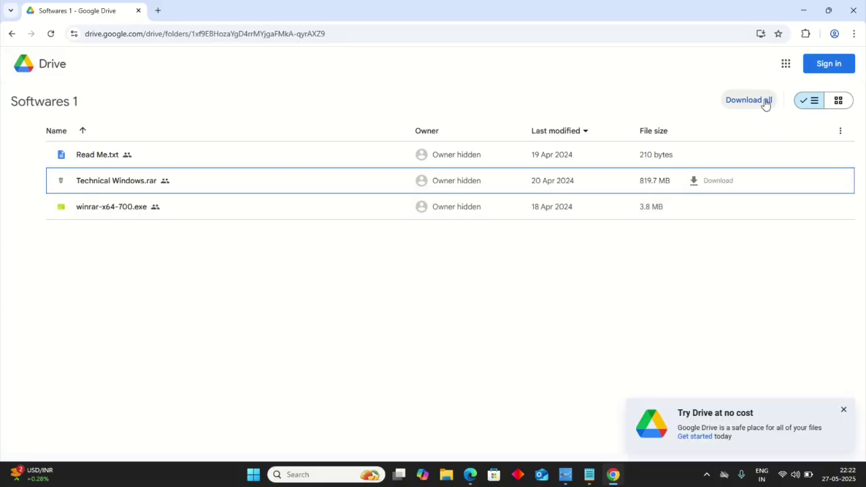
left_click(689, 242)
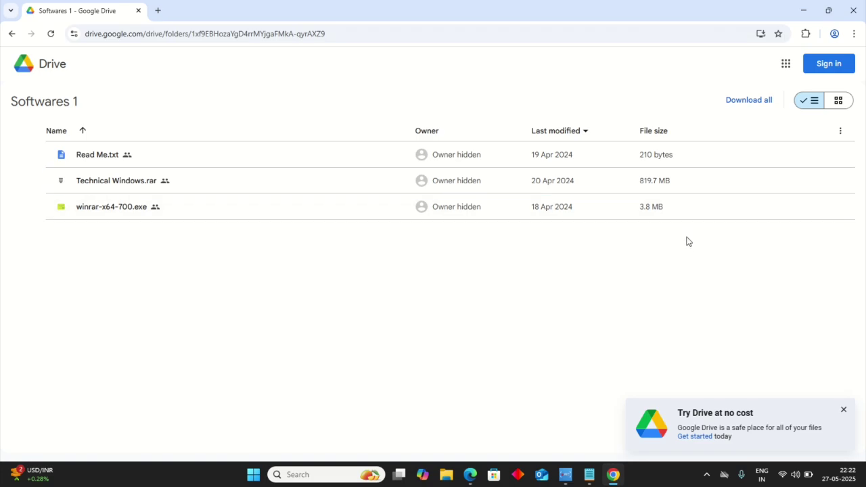
left_click(750, 105)
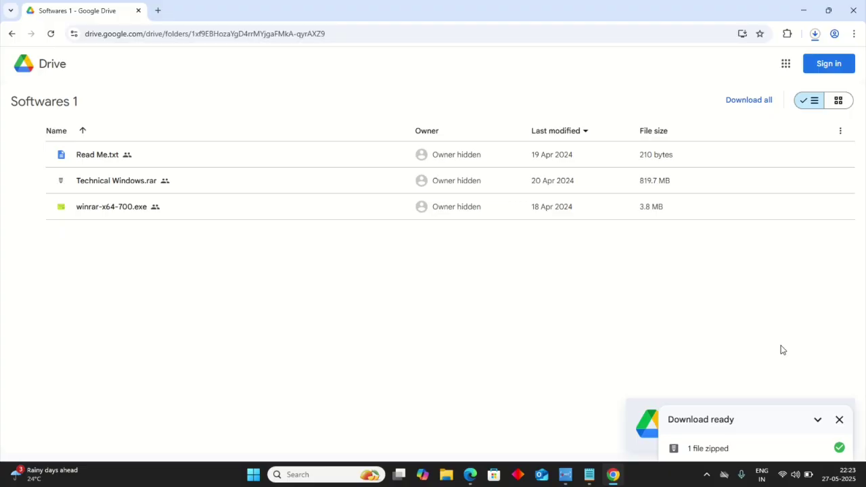
- Wait for the 823 MB Softwares 1 zip to finish in Chrome, then show it in Downloads
left_click(815, 34)
mouse_move(716, 95)
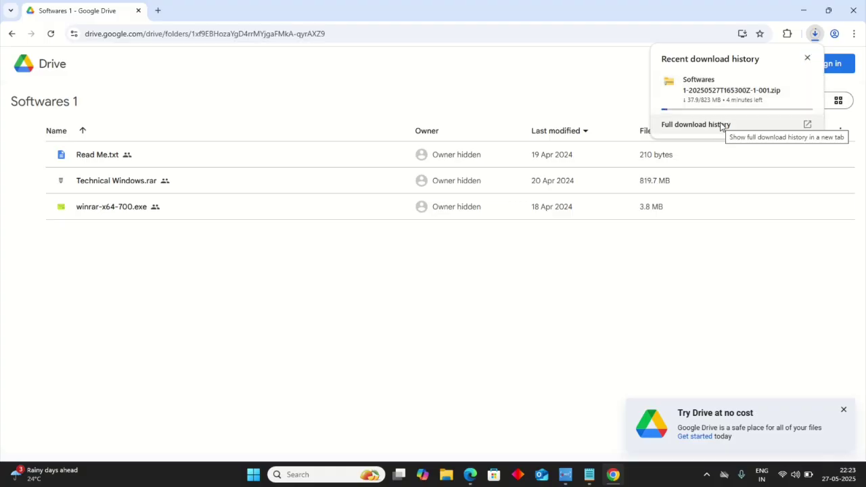
mouse_move(725, 110)
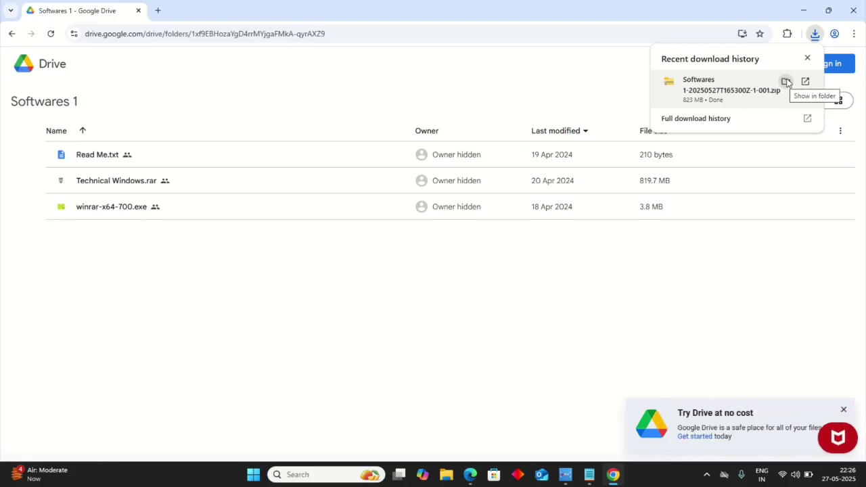
left_click(787, 81)
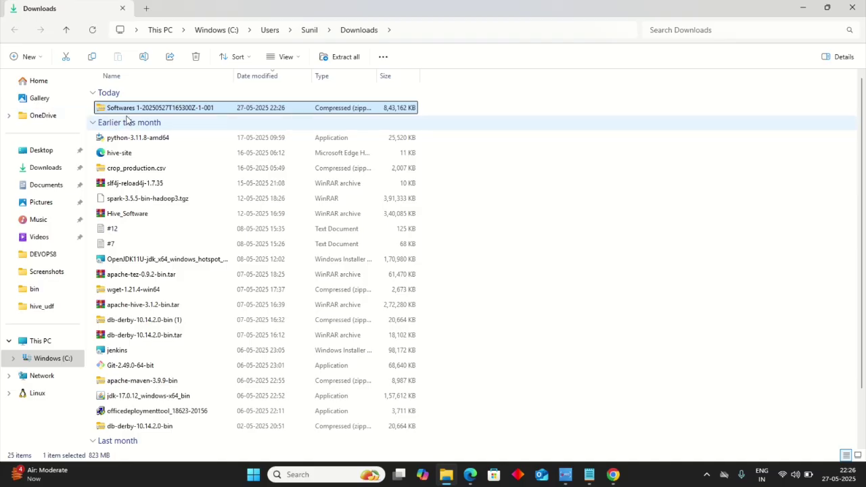
- Open the downloaded zip and its Softwares 1 folder, then select the winrar-x64-700 installer
double_click(159, 109)
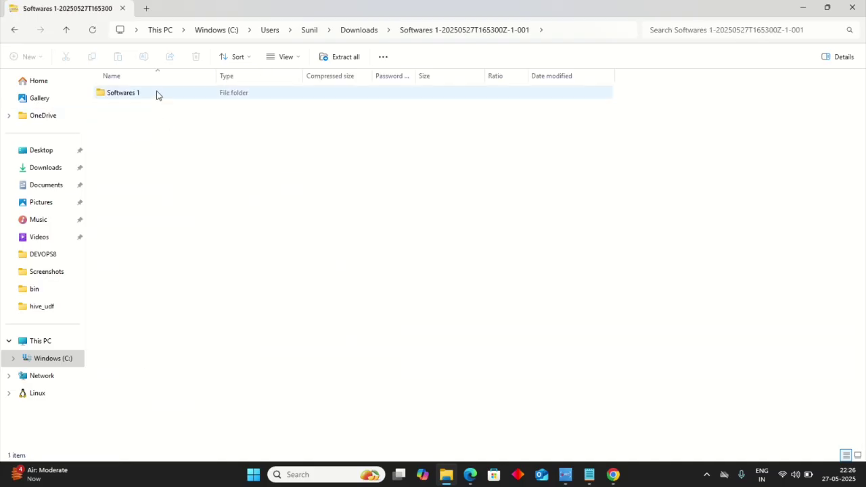
double_click(157, 94)
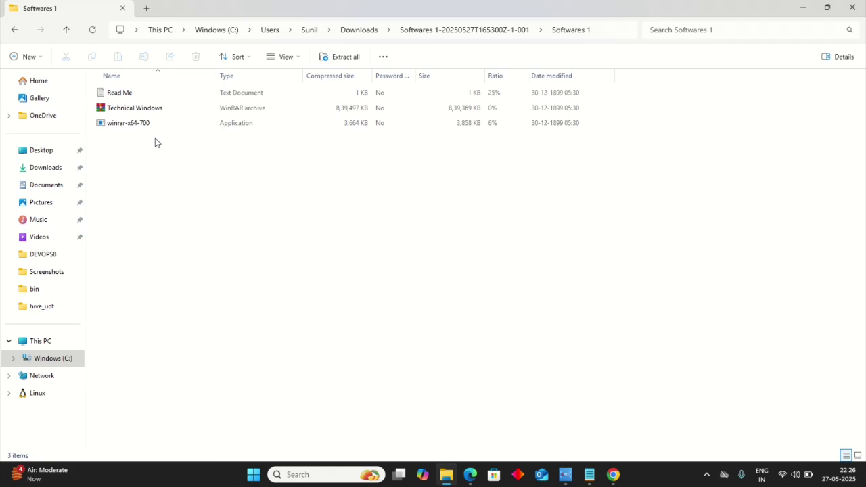
left_click(141, 129)
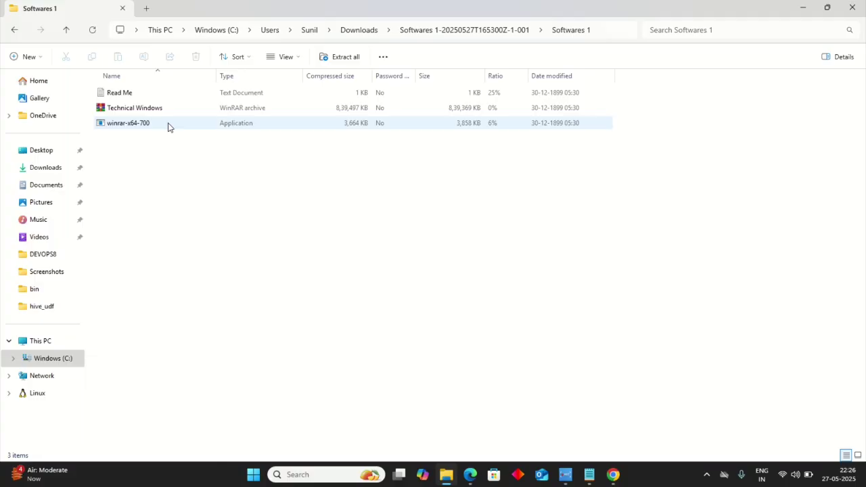
- Install WinRAR 7.00 to C:\Program Files\WinRAR with a desktop shortcut and default associations
double_click(169, 127)
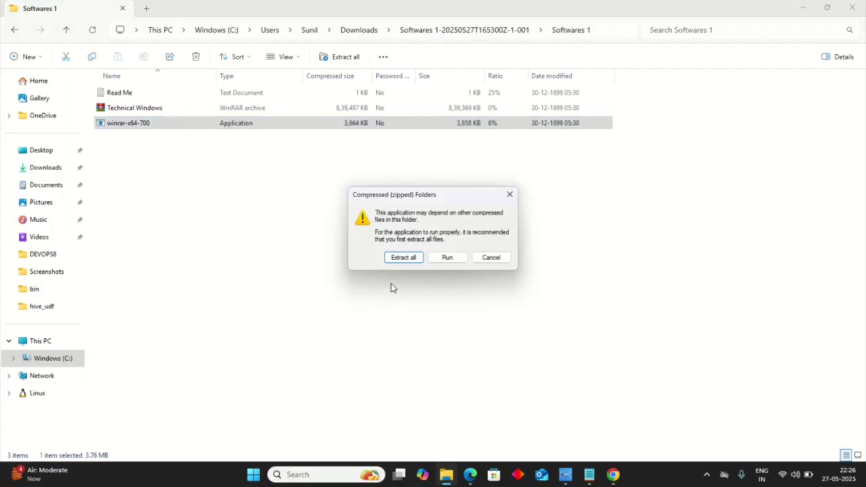
left_click(450, 263)
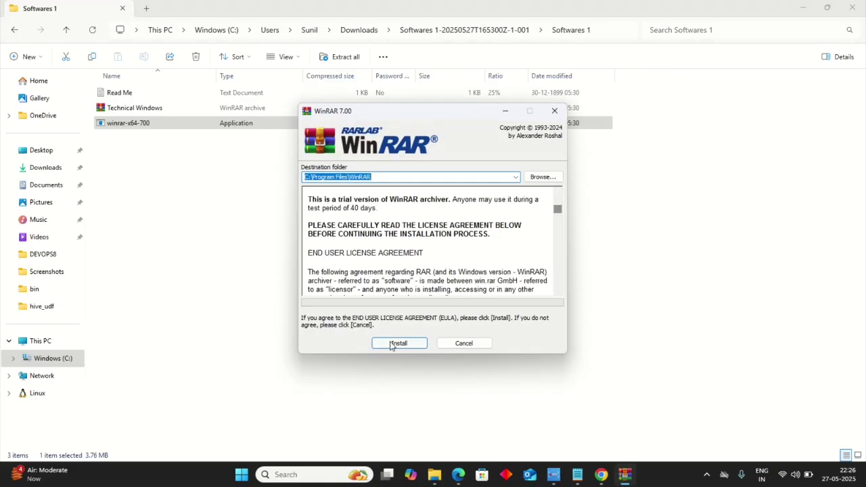
left_click(399, 343)
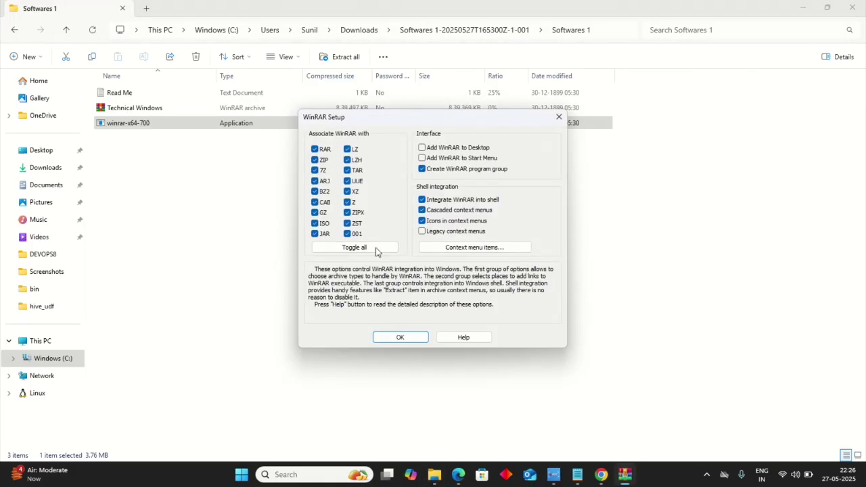
left_click(422, 148)
left_click(401, 337)
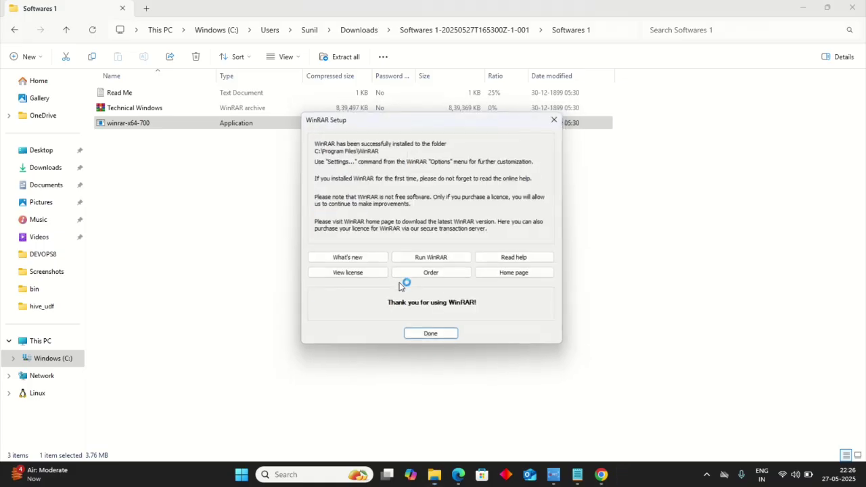
left_click(432, 338)
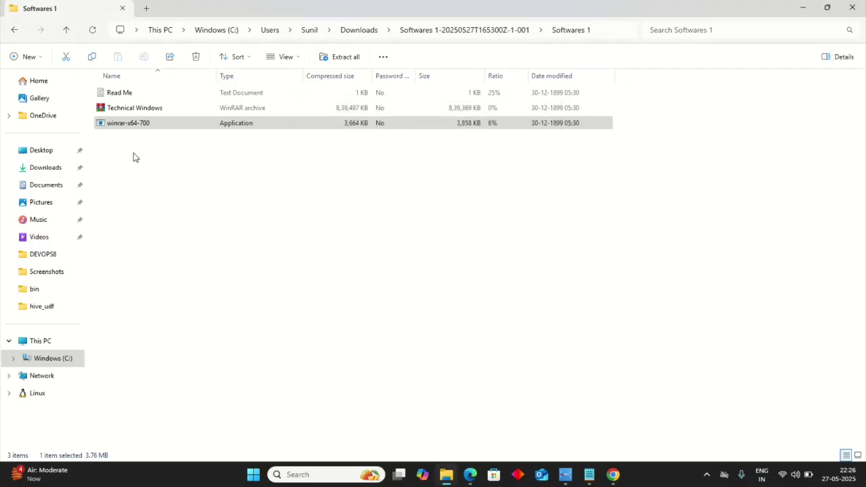
- Open Technical Windows.rar in WinRAR from its context menu, accepting the security warning
left_click(157, 111)
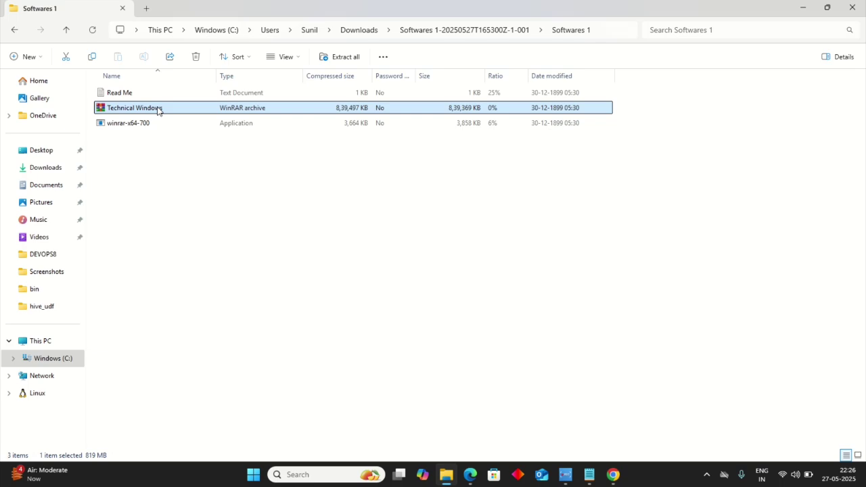
right_click(158, 110)
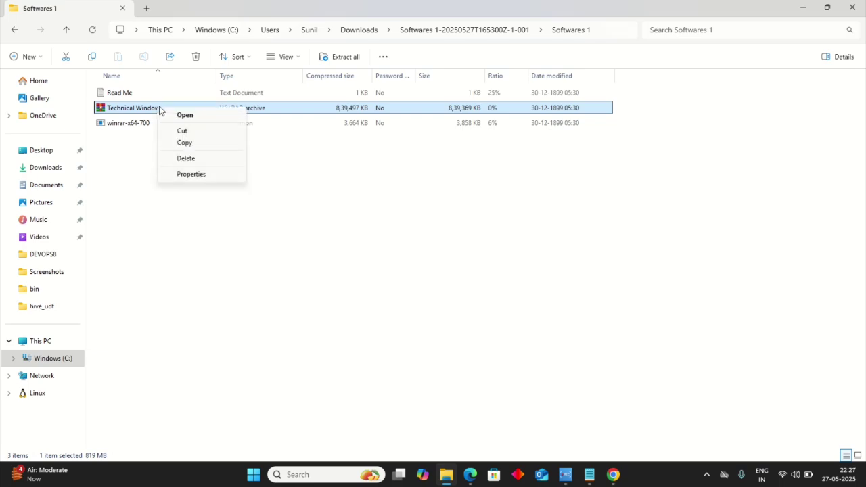
left_click(171, 115)
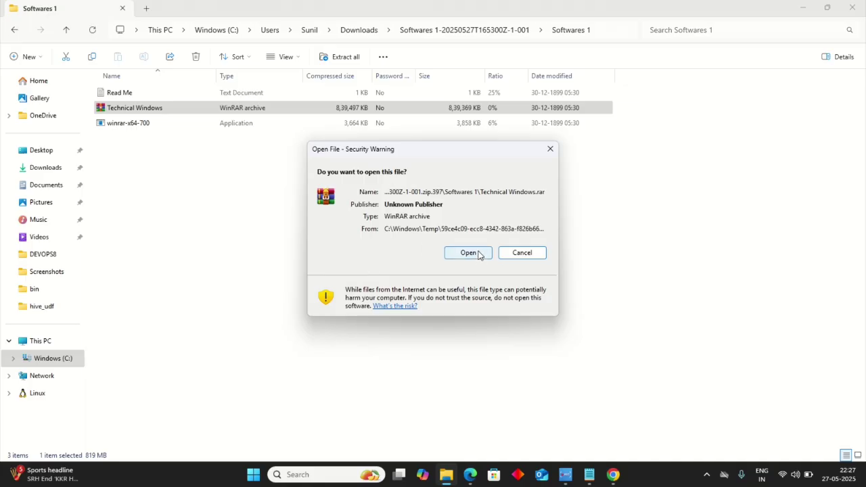
left_click(469, 252)
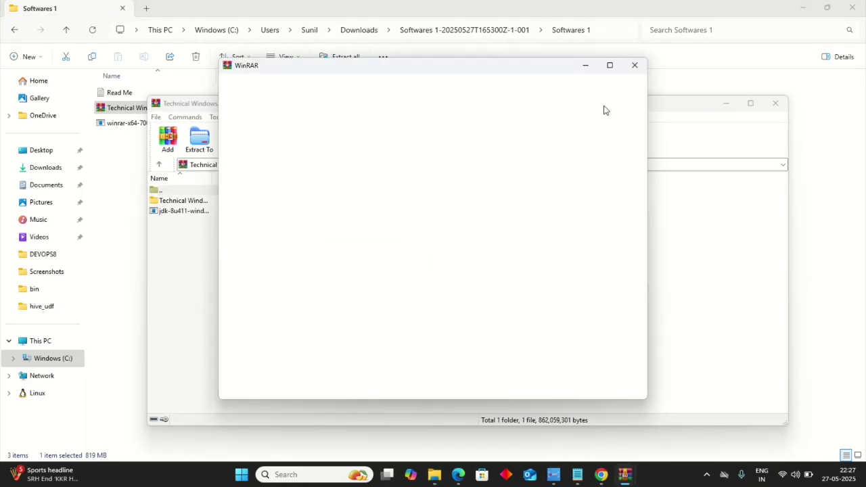
- Close the empty WinRAR window and inspect the archive's Technical Windows folder and jdk-8u411 installer
left_click(635, 65)
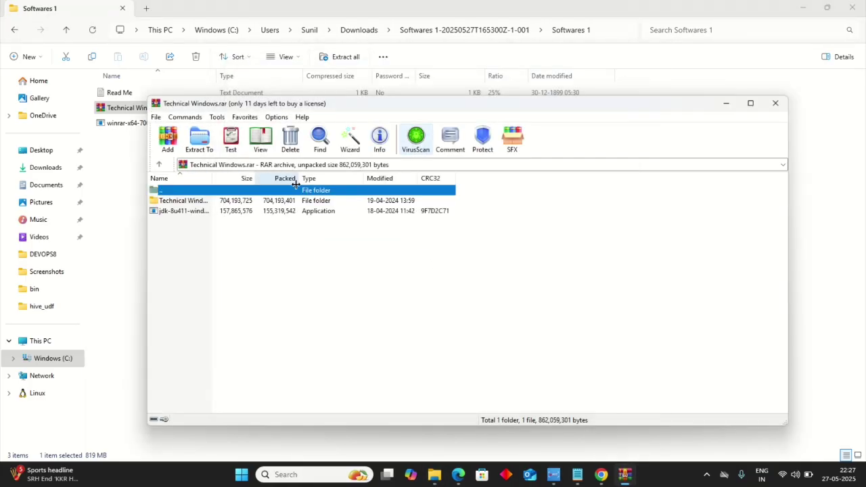
left_click(209, 201)
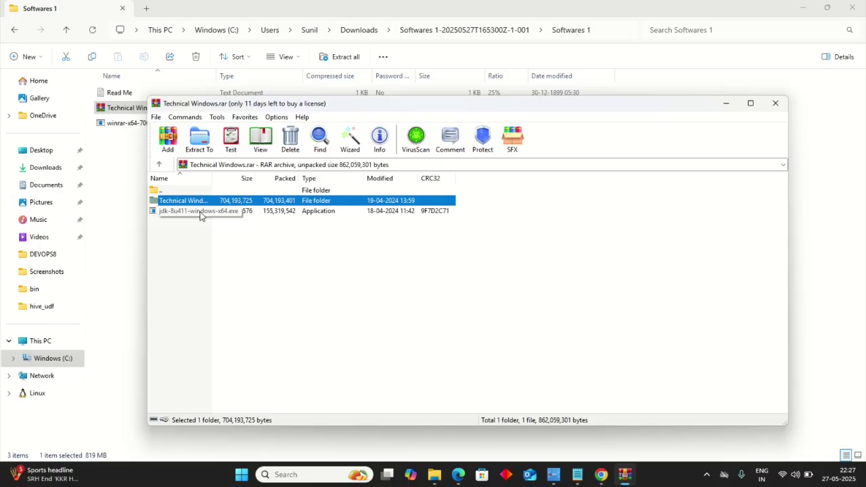
left_click(200, 212)
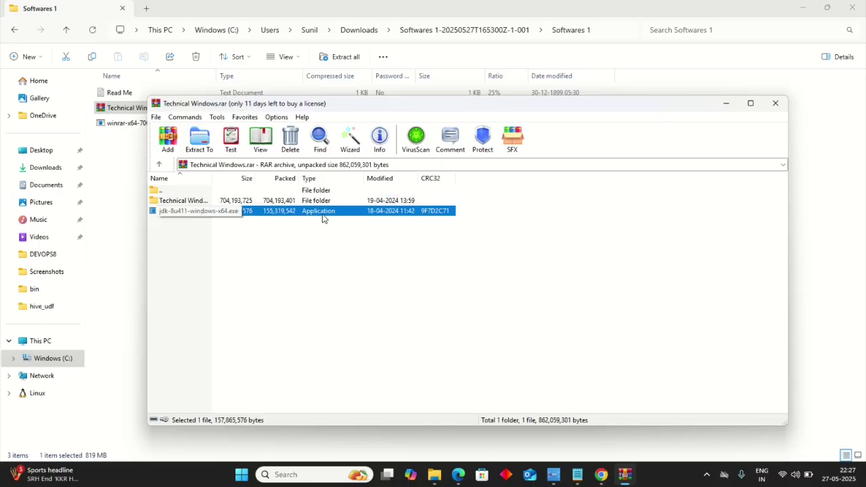
left_click(249, 227)
left_click(214, 204)
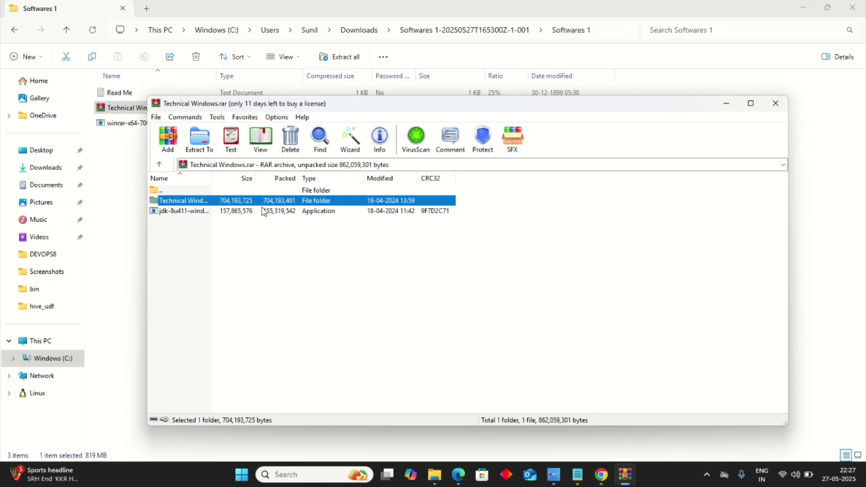
left_click(375, 267)
- Minimize WinRAR and create a folder named JAVA at the root of Windows (C:)
left_click(727, 104)
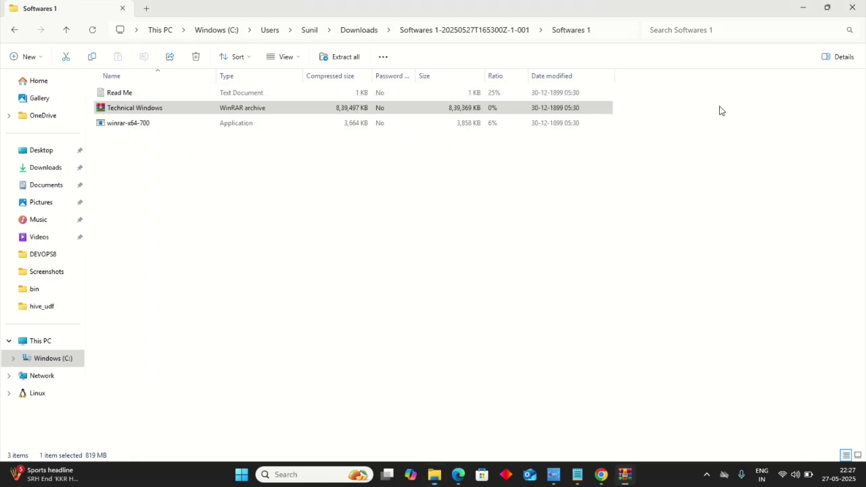
left_click(215, 31)
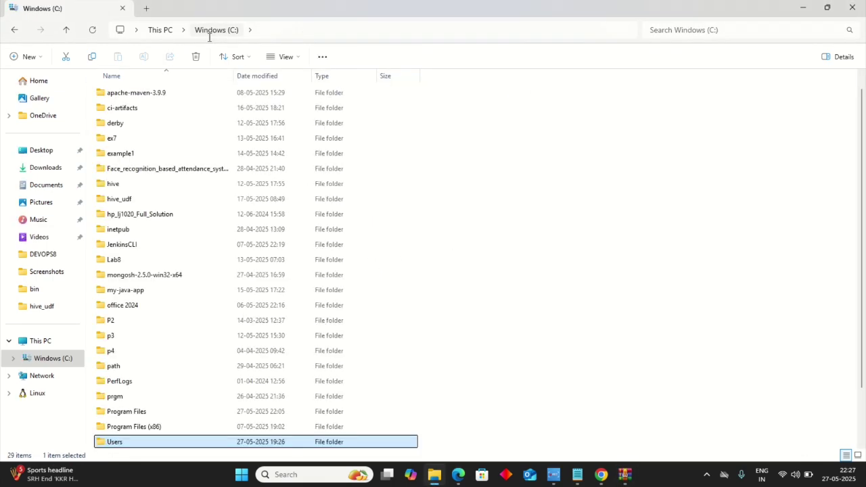
left_click(23, 56)
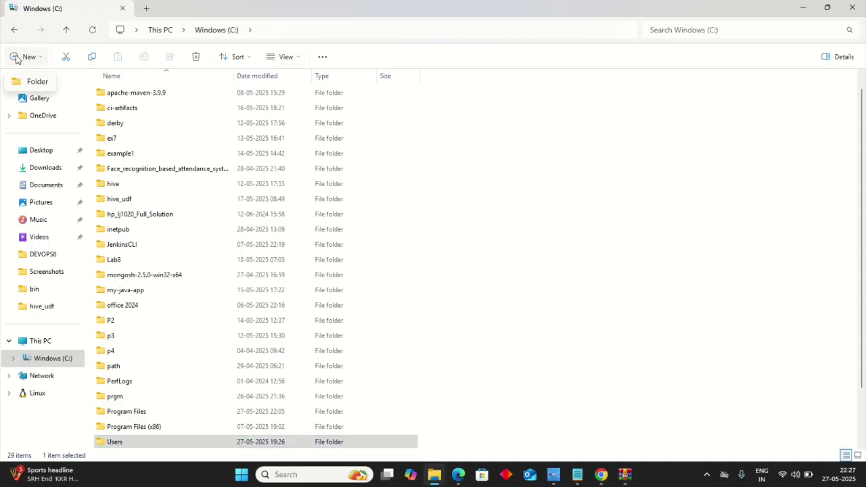
left_click(33, 80)
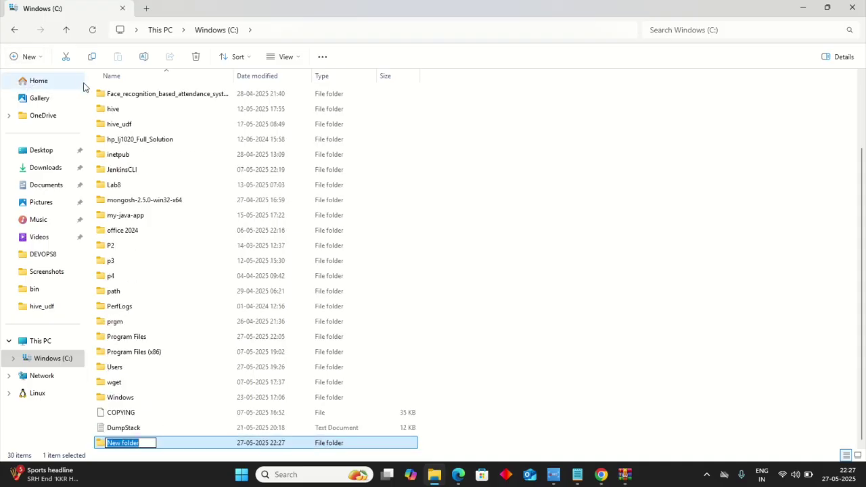
type("JAVA")
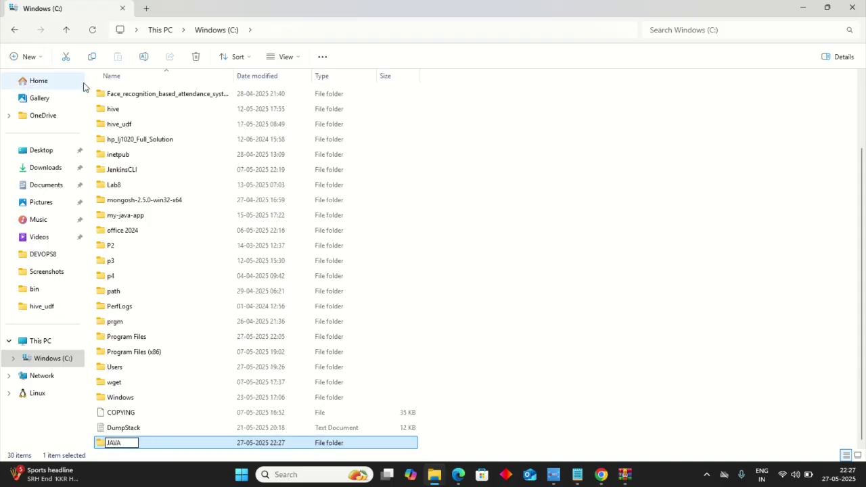
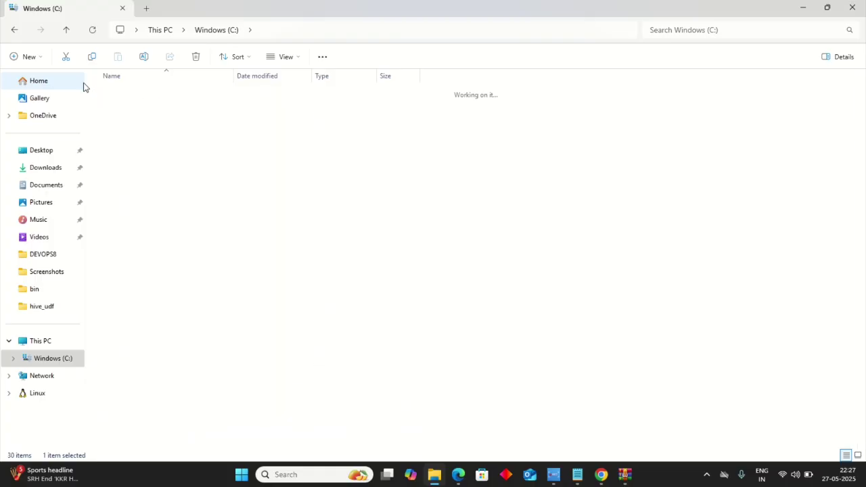
- Go back up to the Windows (C:) drive and scroll through its contents
left_click(14, 30)
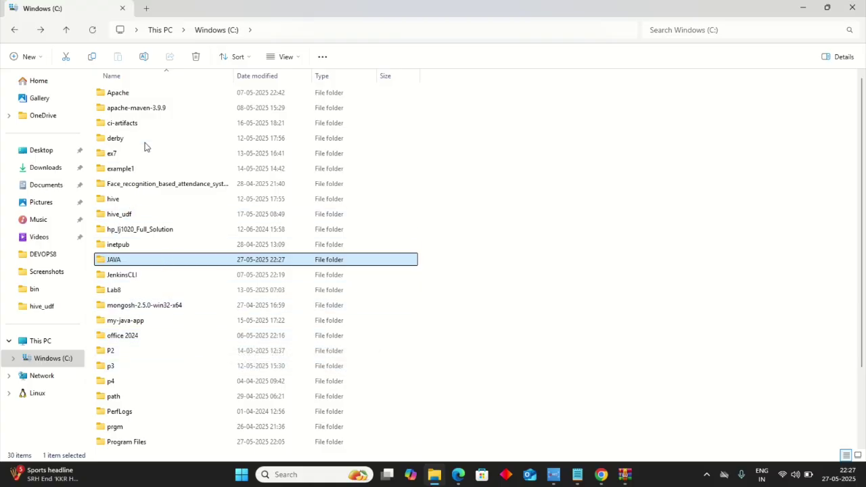
scroll(146, 277, "down", 2)
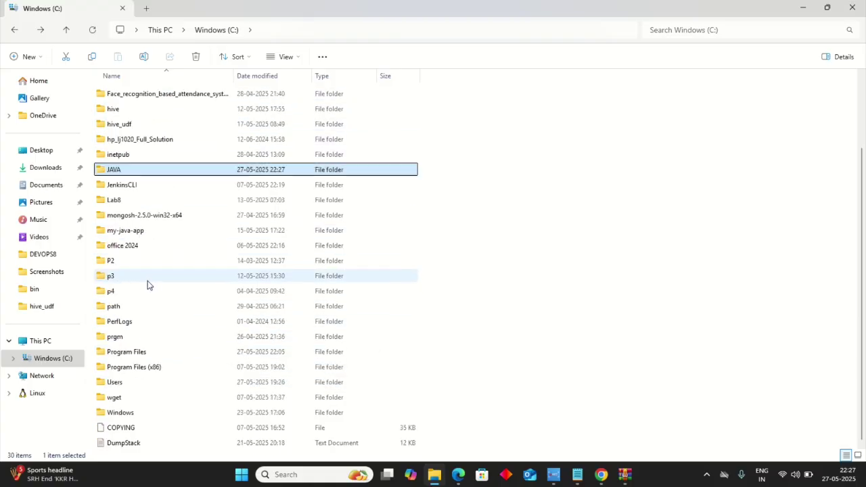
scroll(150, 327, "up", 2)
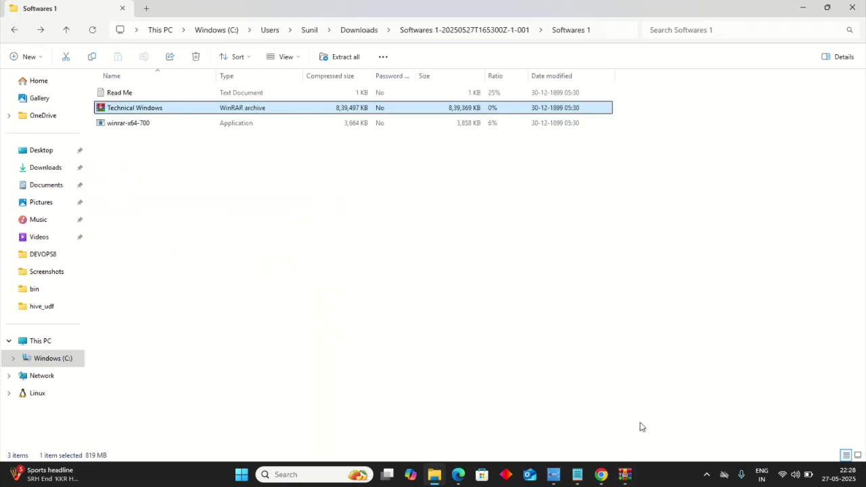
- Close File Explorer and Chrome, then run the jdk-8u411 installer directly from the archive in WinRAR
left_click(853, 7)
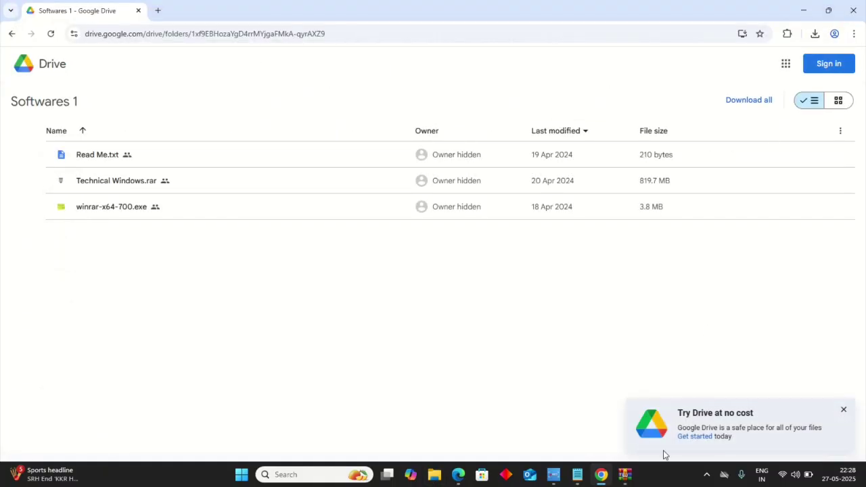
left_click(854, 10)
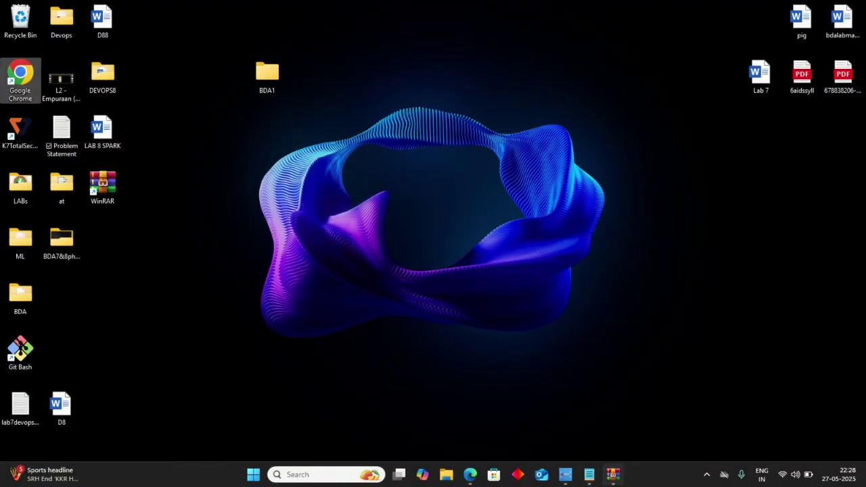
left_click(614, 476)
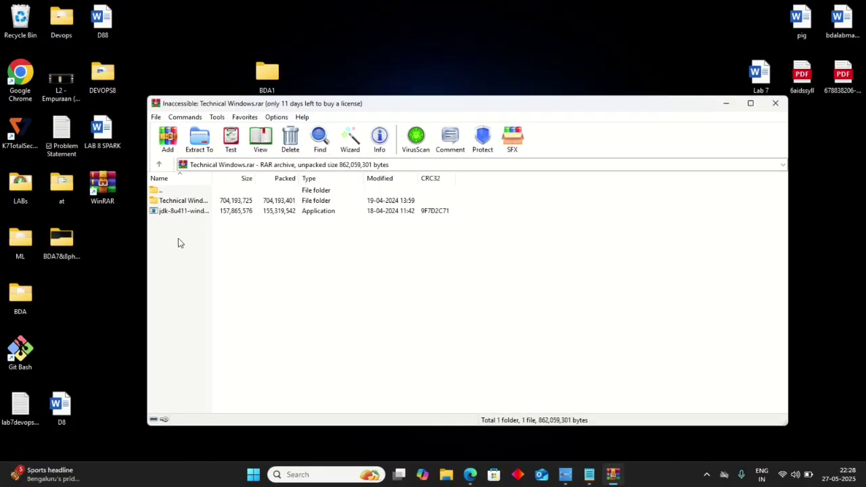
double_click(236, 211)
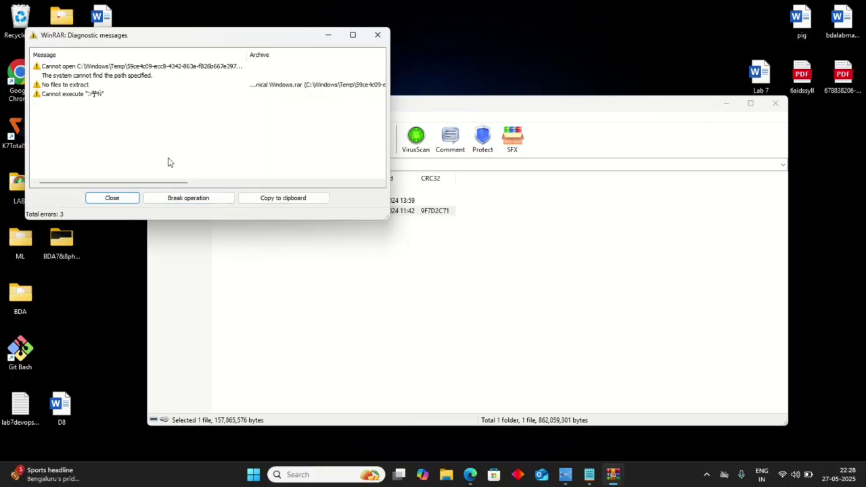
- Dismiss the extraction errors, try extracting the Temp folder (no archives found), and close WinRAR
left_click(377, 34)
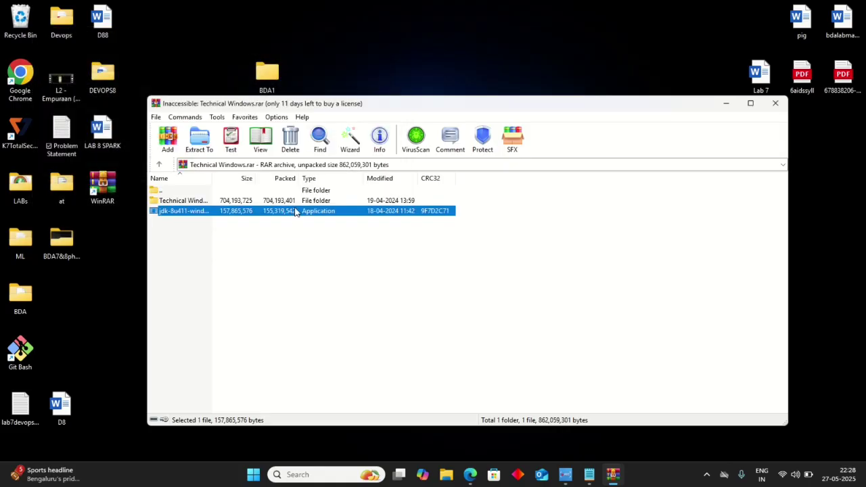
left_click(160, 167)
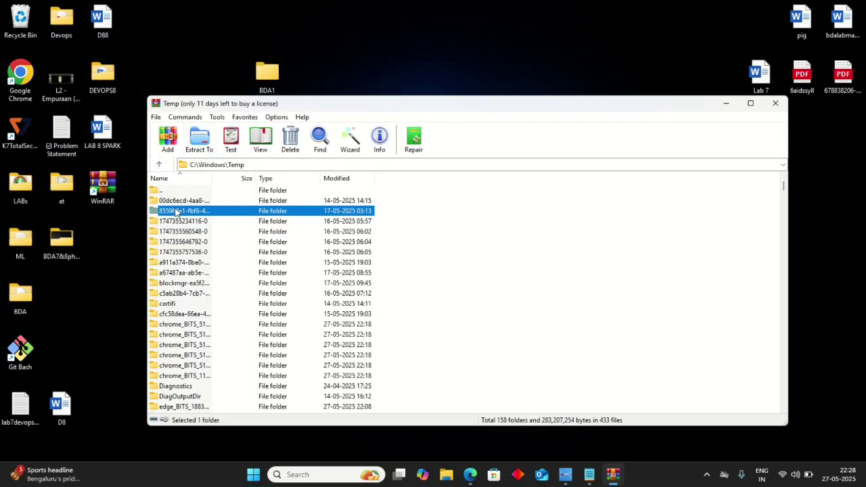
left_click(201, 142)
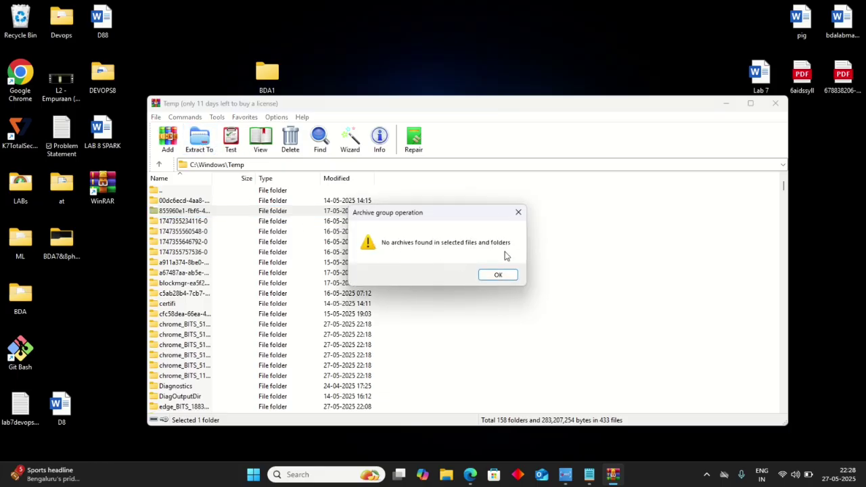
left_click(499, 276)
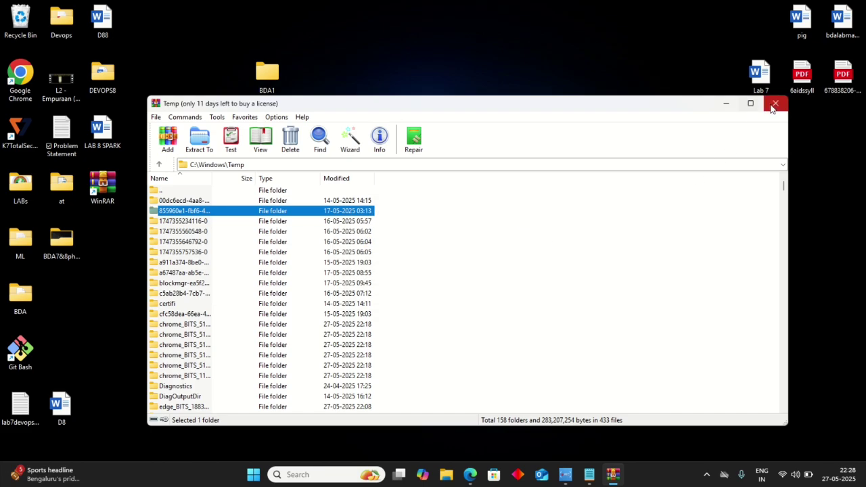
left_click(774, 106)
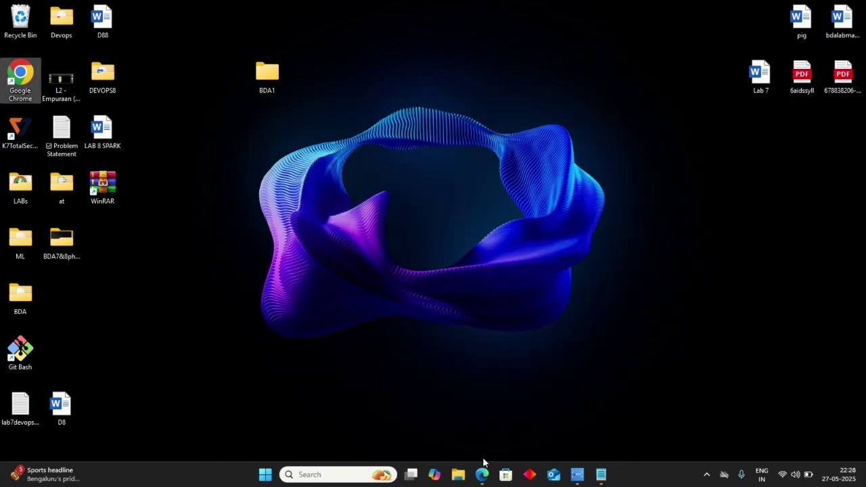
- Open the Softwares 1 folder inside the downloaded zip in Downloads
left_click(459, 475)
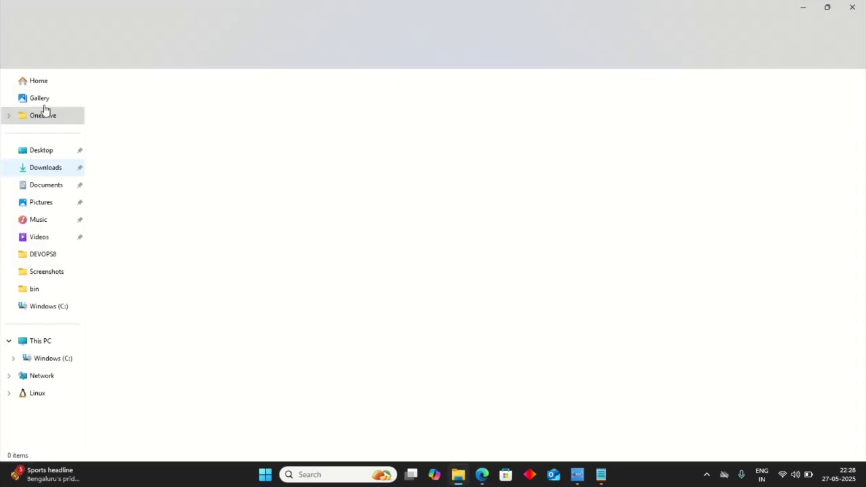
left_click(45, 168)
double_click(189, 112)
left_click(143, 100)
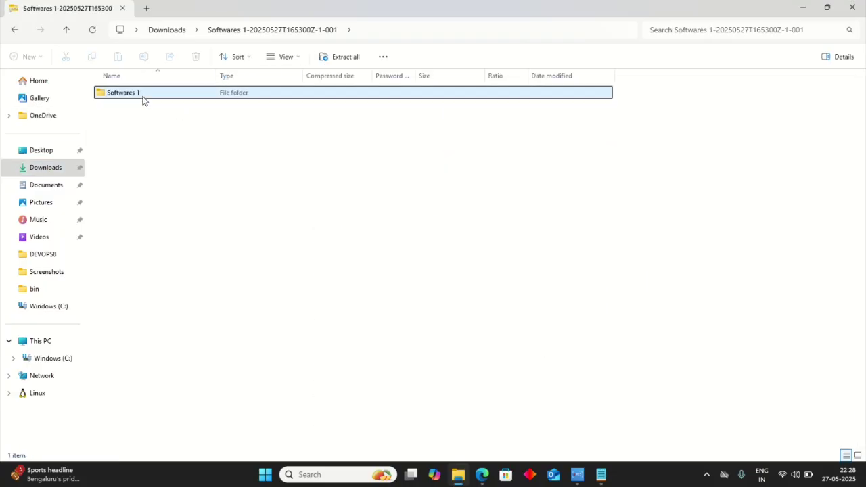
double_click(143, 100)
- Review the Technical Windows archive's properties, then close them
left_click(155, 110)
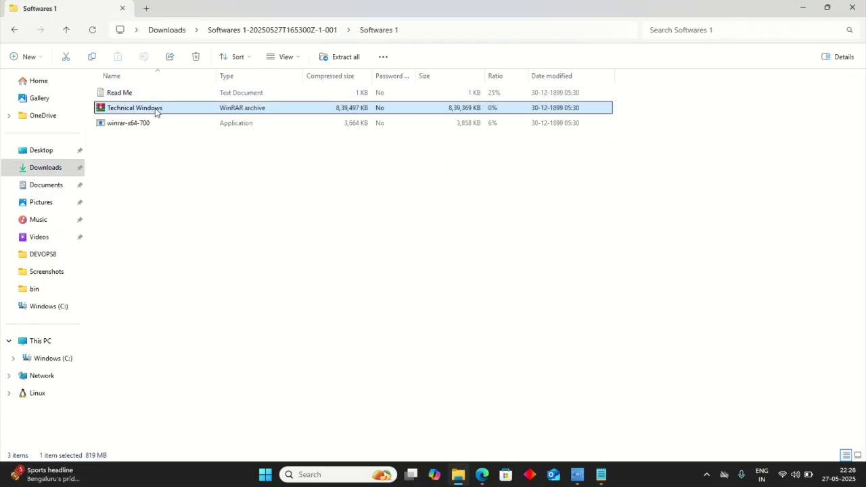
right_click(156, 110)
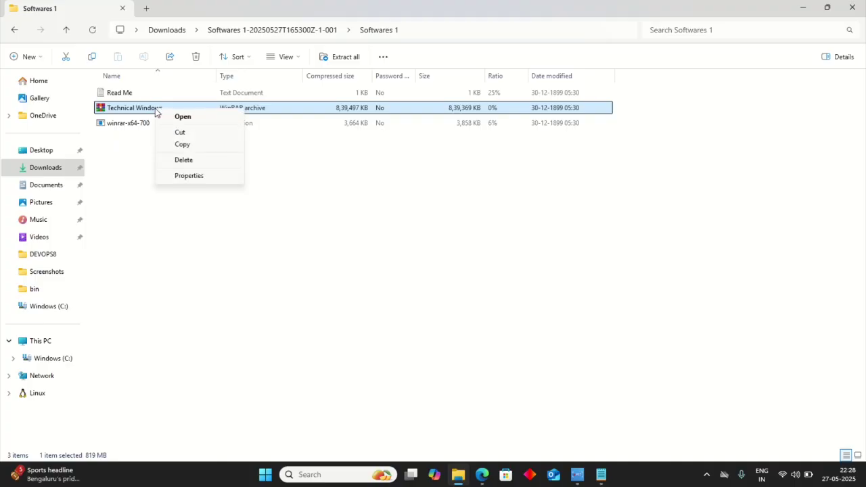
left_click(173, 176)
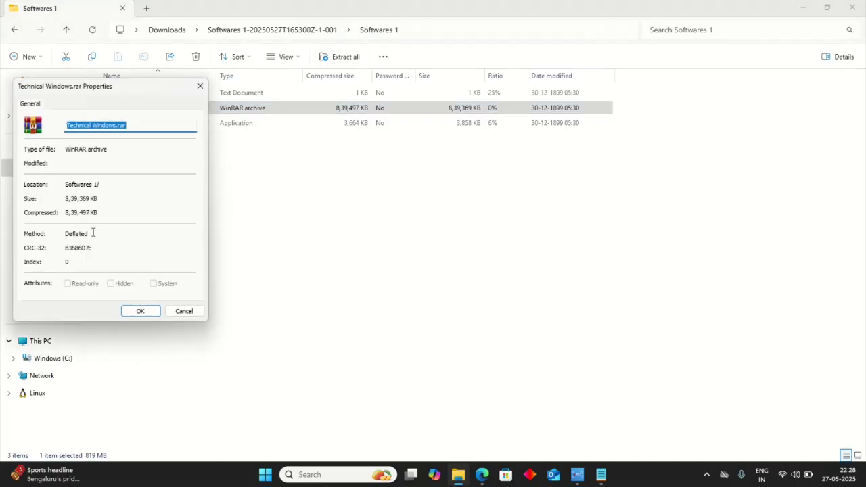
left_click(132, 314)
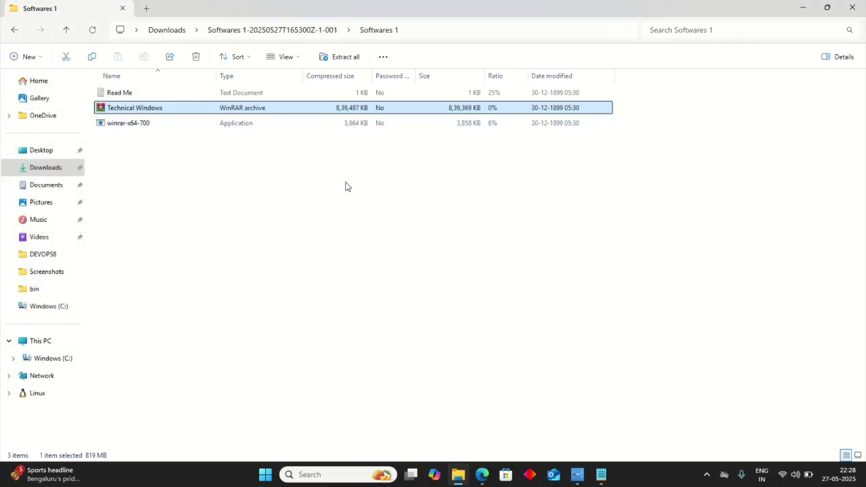
- Open Technical Windows.rar past the security warning, closing the duplicate WinRAR window
double_click(305, 114)
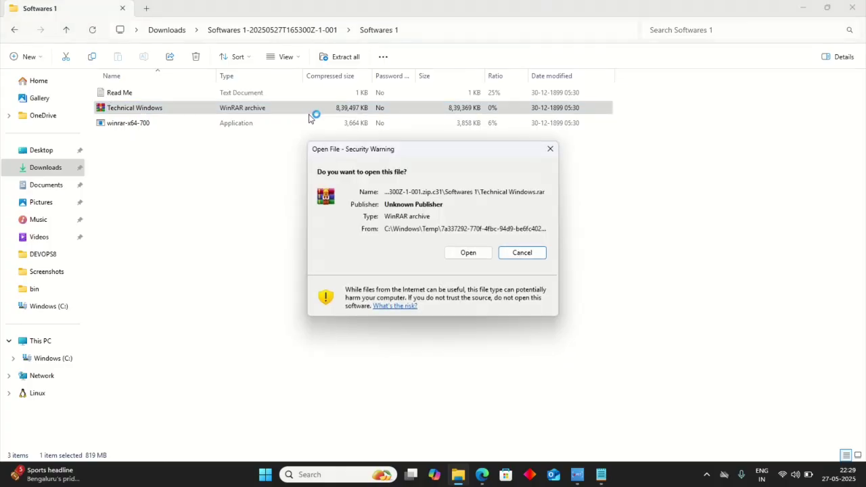
left_click(463, 252)
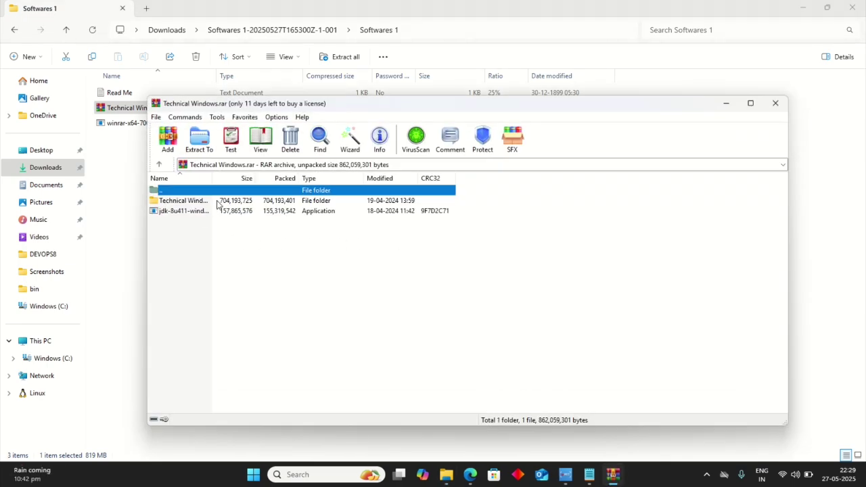
left_click(477, 255)
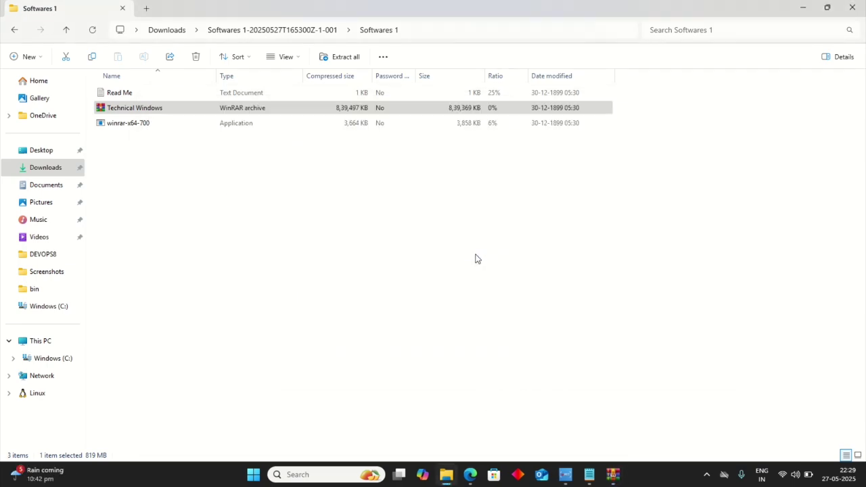
mouse_move(619, 480)
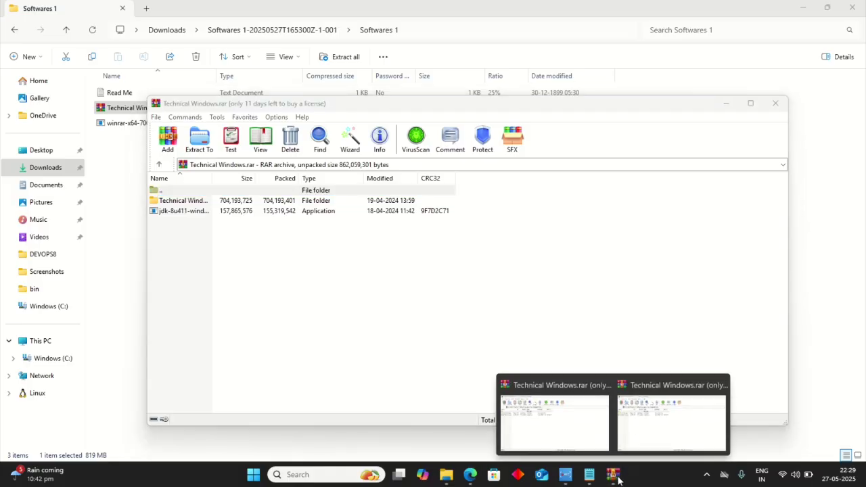
left_click(721, 385)
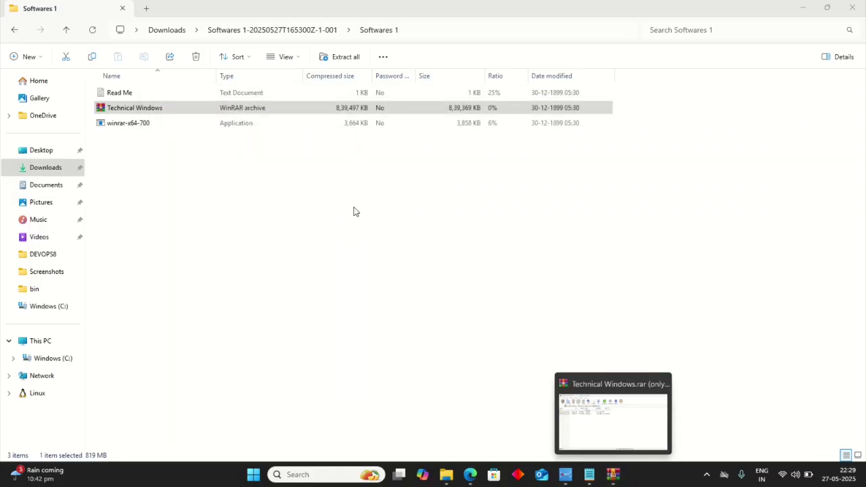
left_click(353, 212)
left_click(608, 472)
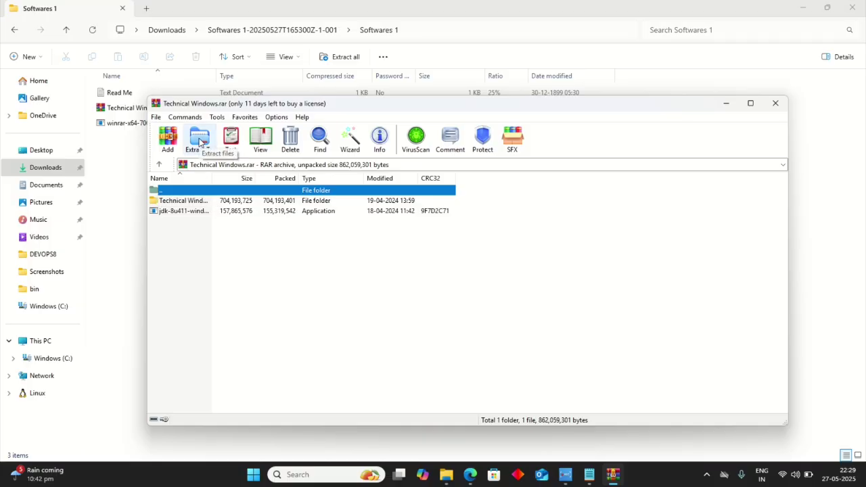
- Extract the Technical Windows.rar contents with Windows (C:) chosen as the destination
left_click(200, 140)
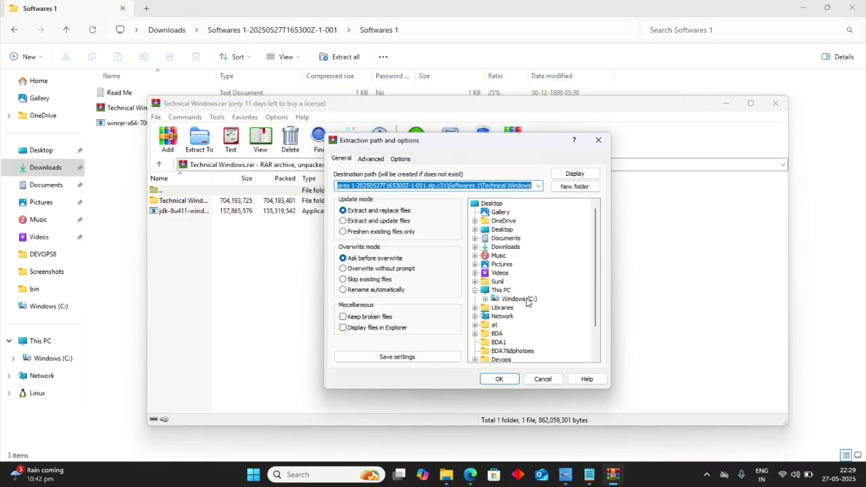
left_click(520, 300)
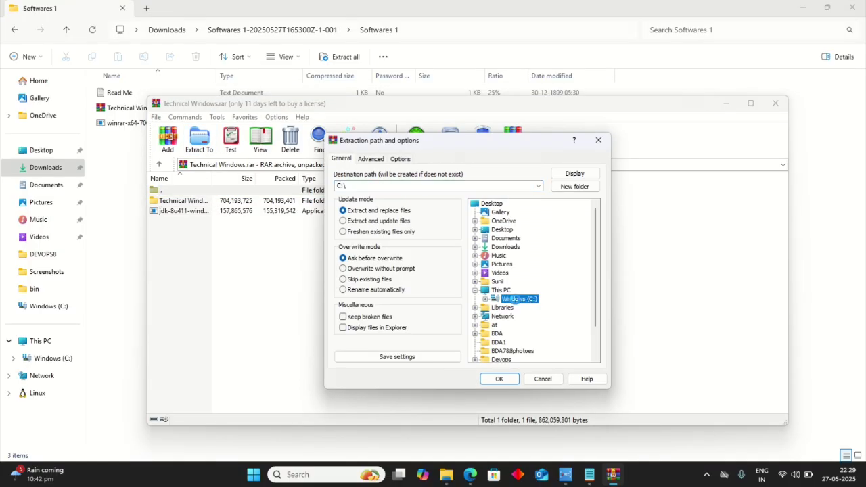
double_click(513, 298)
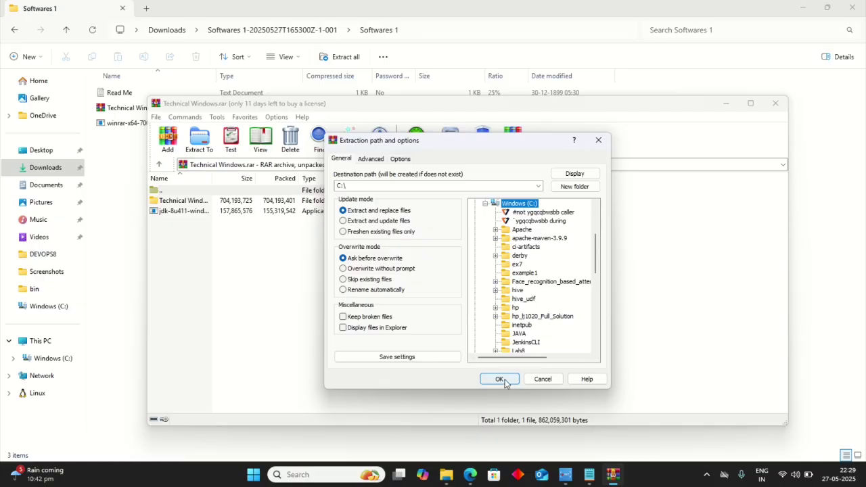
left_click(500, 380)
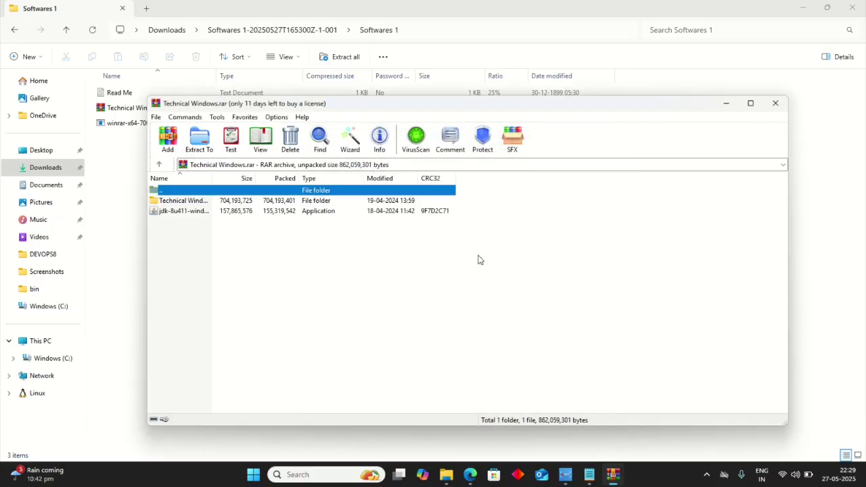
- Close WinRAR, browse to the C: drive and launch jdk-8u411-windows-x64
left_click(776, 103)
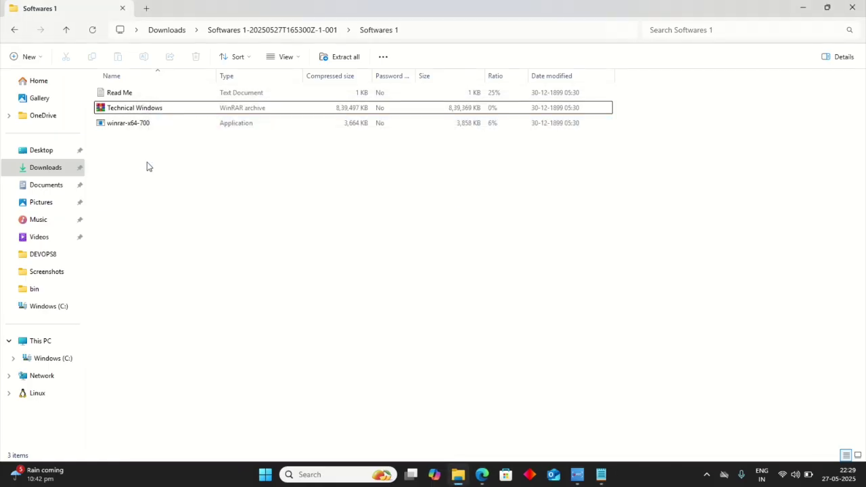
left_click(14, 30)
left_click(15, 29)
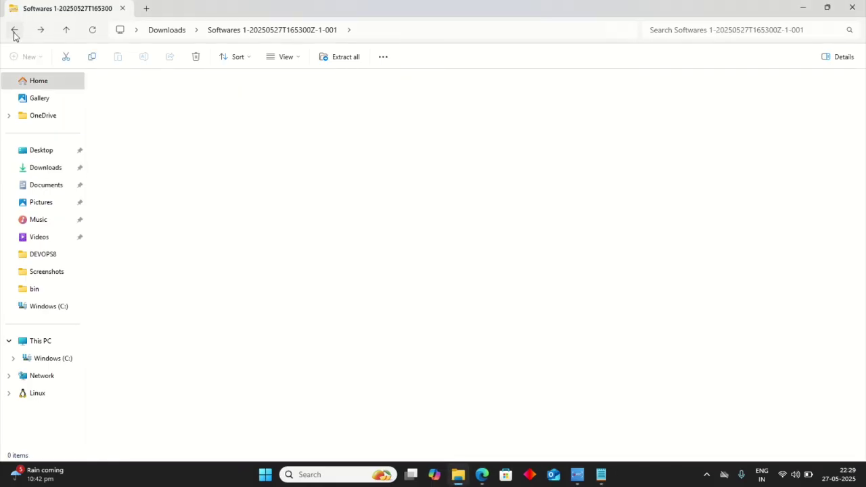
left_click(58, 306)
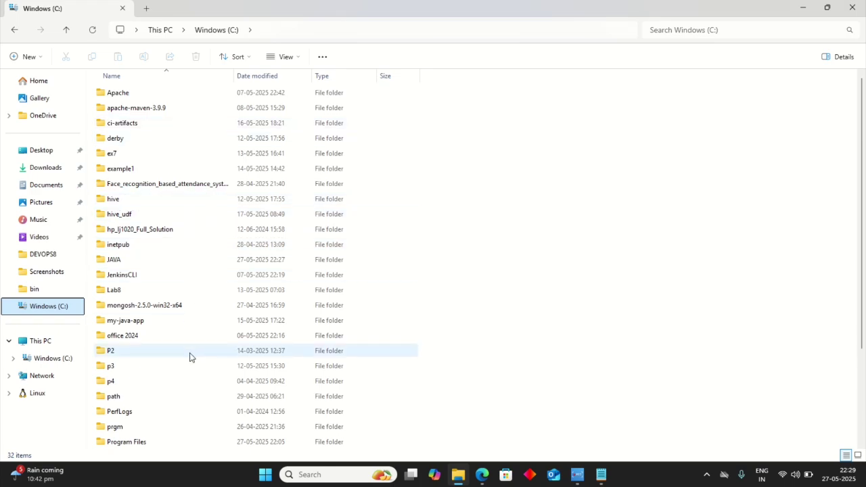
scroll(190, 359, "down", 3)
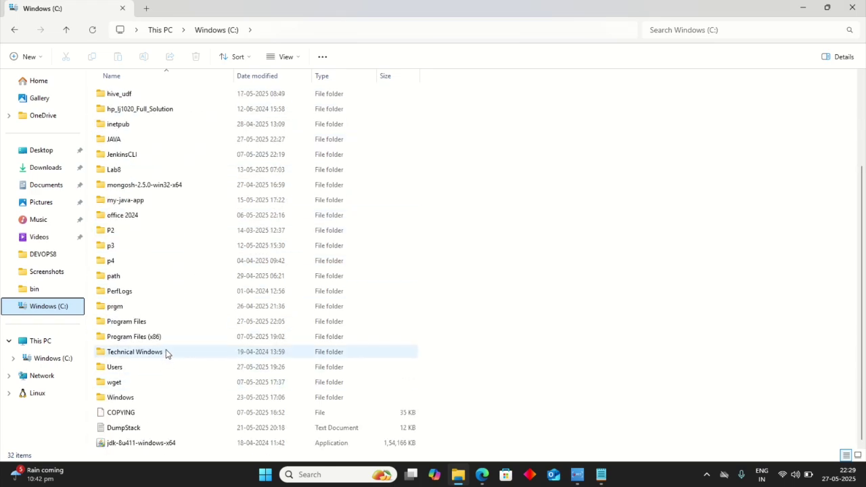
double_click(183, 444)
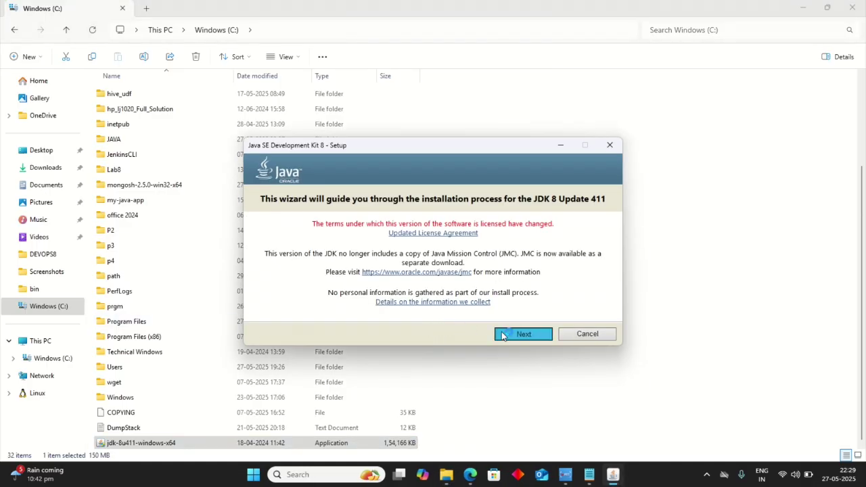
- Advance through JDK setup, changing the Java install folder to C:\JAVA
left_click(521, 333)
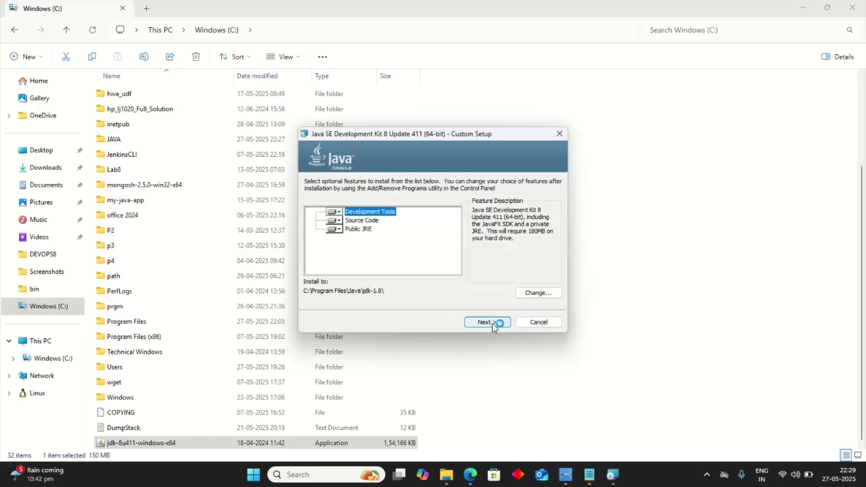
left_click(492, 323)
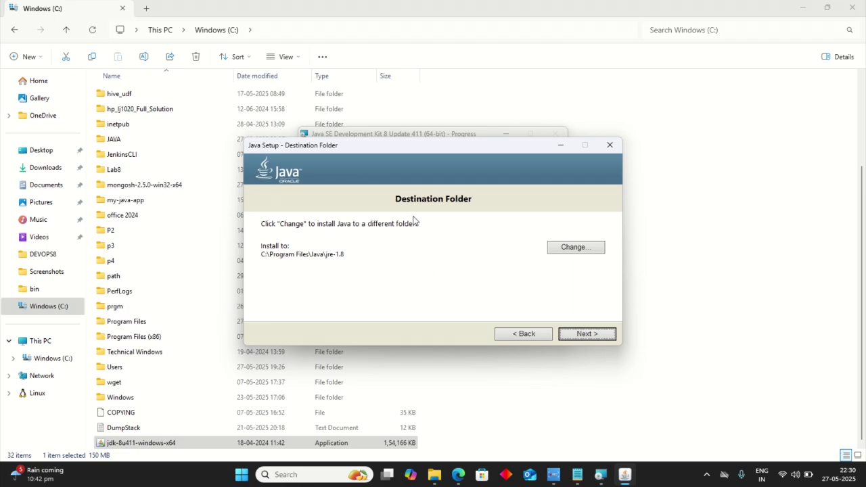
left_click(572, 248)
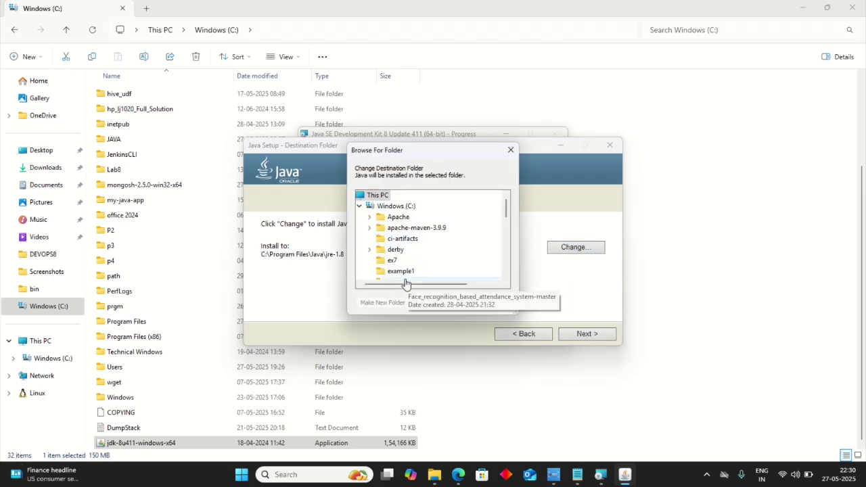
left_click(404, 209)
scroll(408, 257, "down", 4)
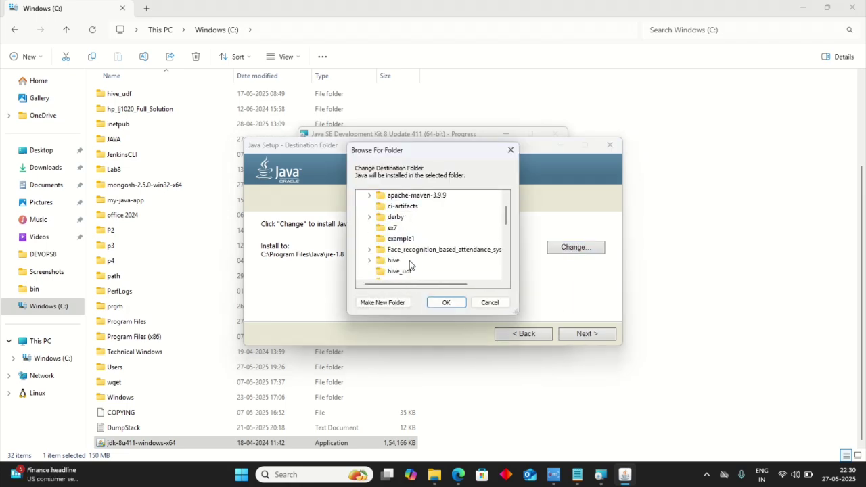
left_click(394, 239)
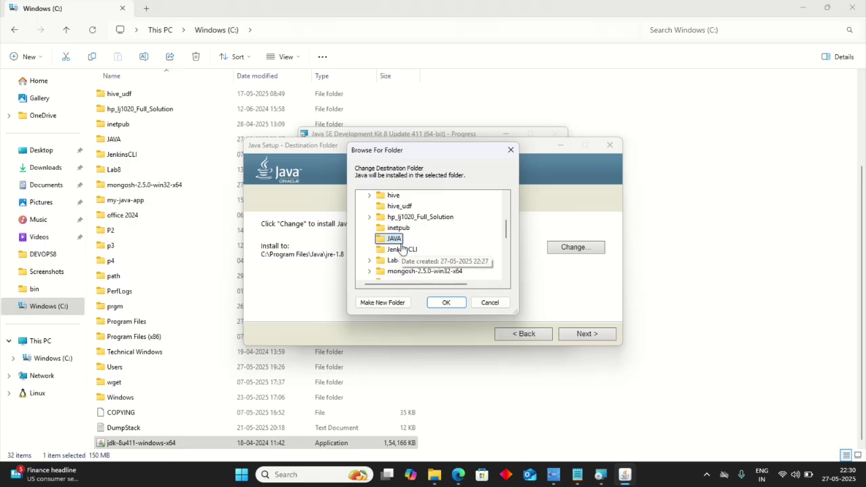
left_click(446, 302)
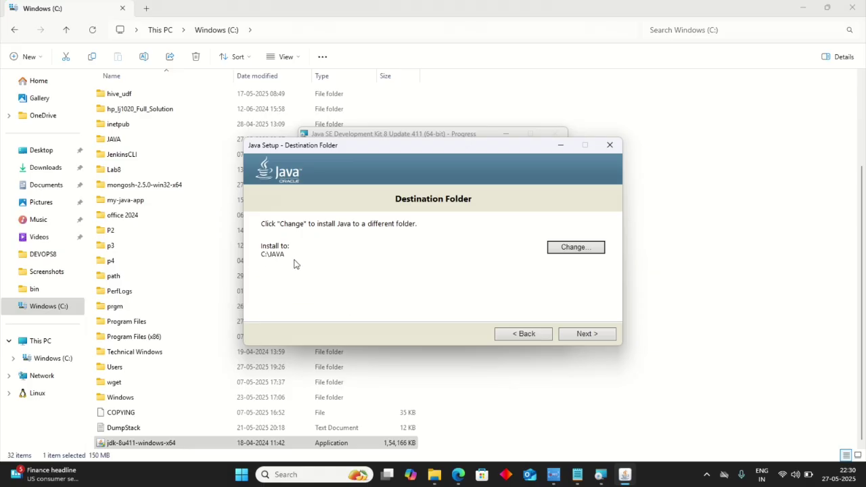
left_click(584, 333)
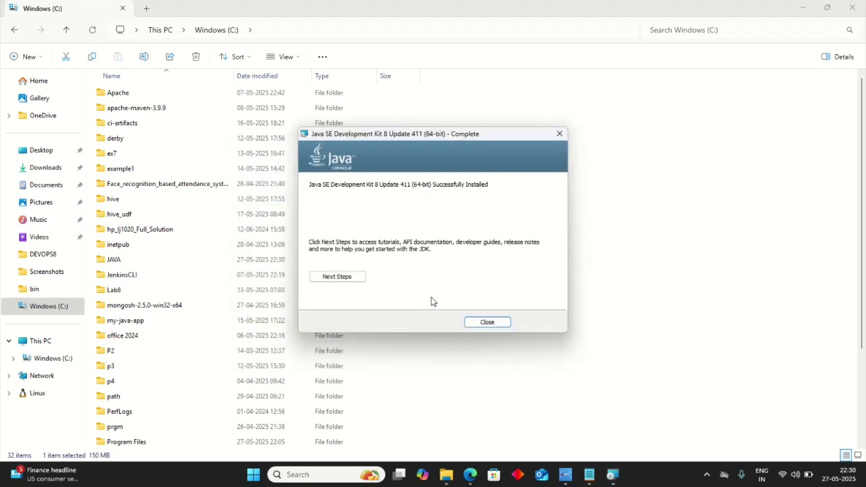
- Close the JDK 8 Update 411 setup after the successful installation
left_click(489, 323)
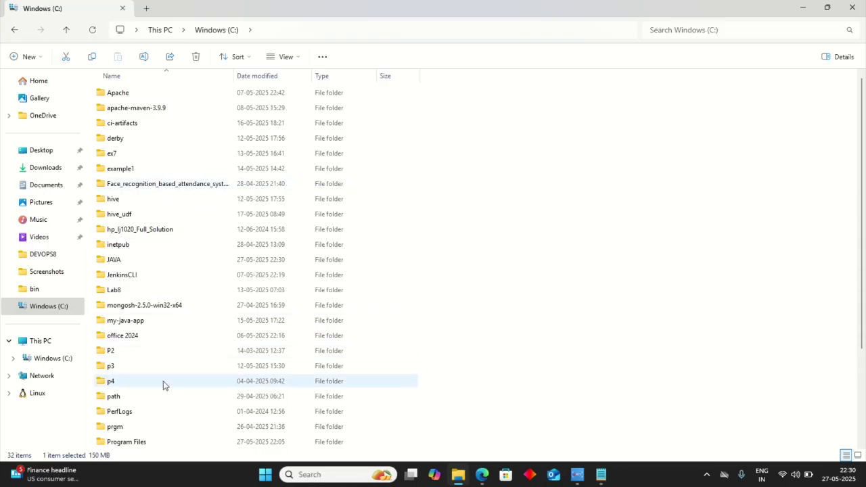
- Delete the JAVA folder from the C: drive
scroll(164, 379, "down", 3)
scroll(166, 370, "up", 3)
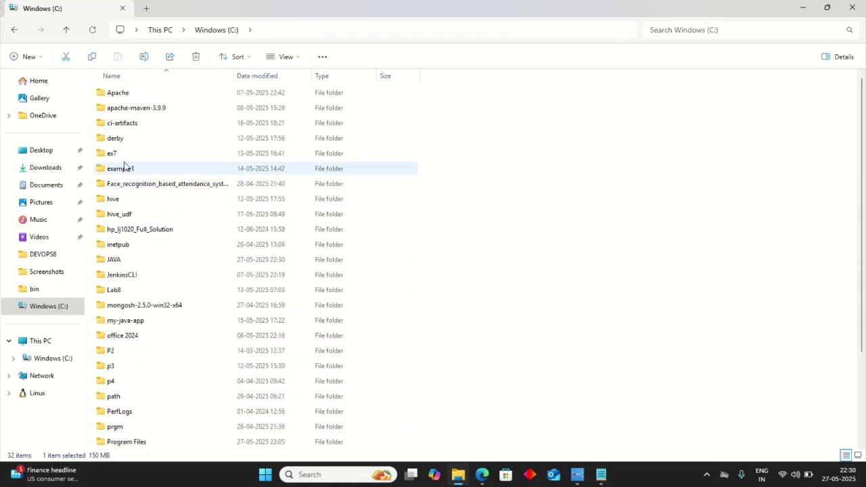
left_click(128, 260)
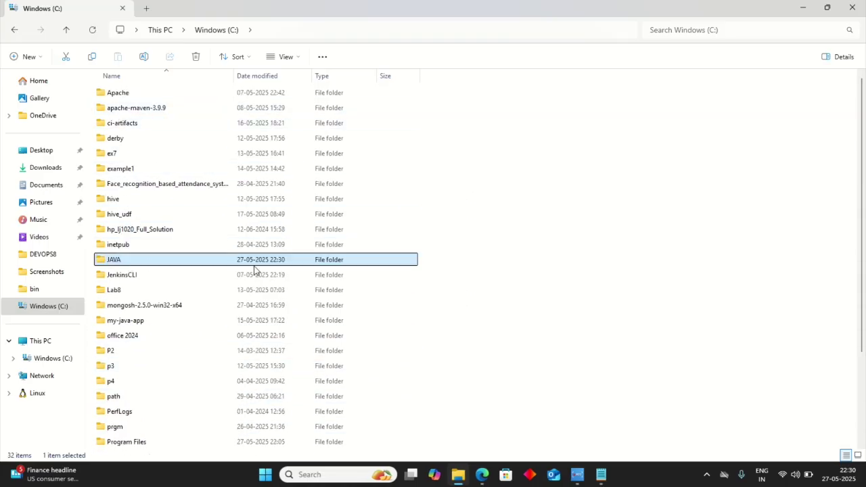
right_click(322, 266)
left_click(406, 178)
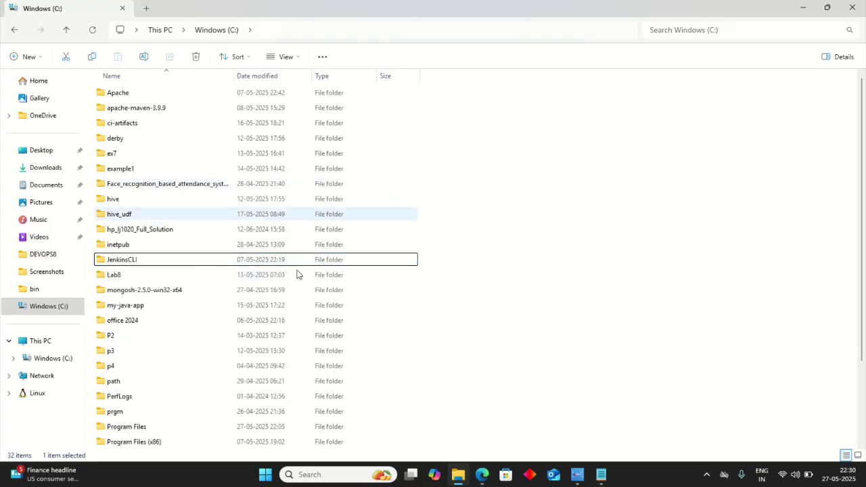
scroll(393, 305, "down", 3)
- Extract Setup Files.rar from C:\Technical Windows to C:\ using WinRAR's Extract files
double_click(176, 354)
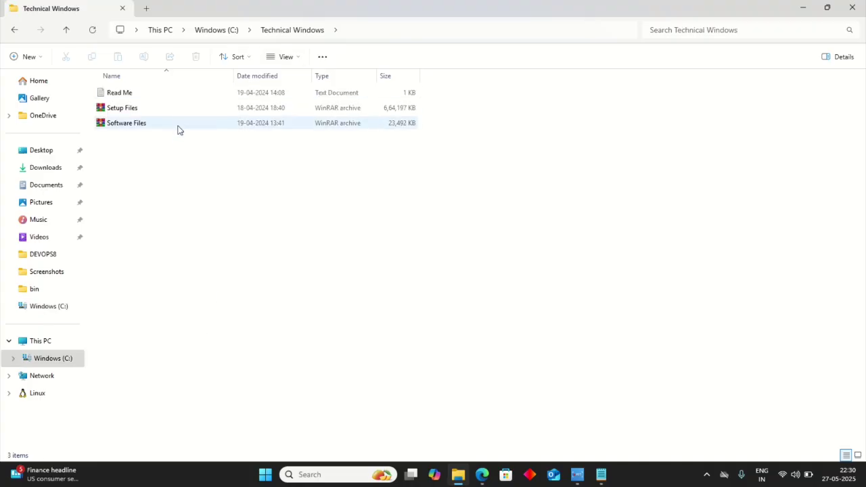
left_click(175, 112)
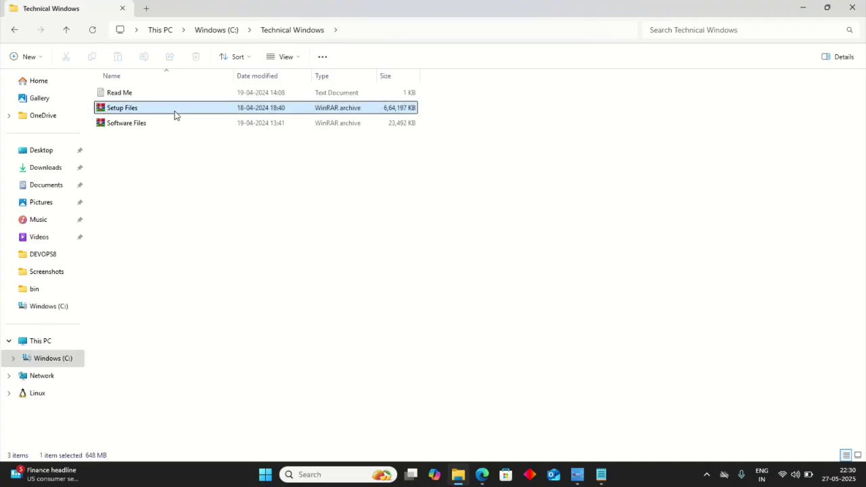
right_click(175, 112)
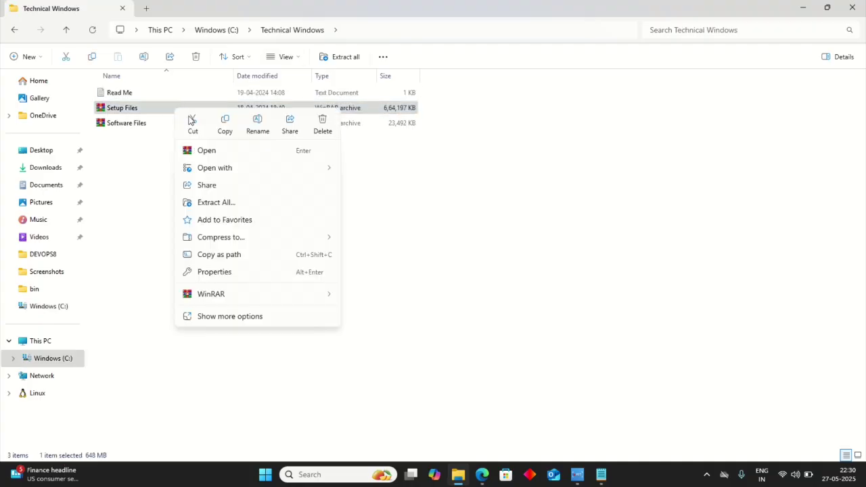
mouse_move(225, 295)
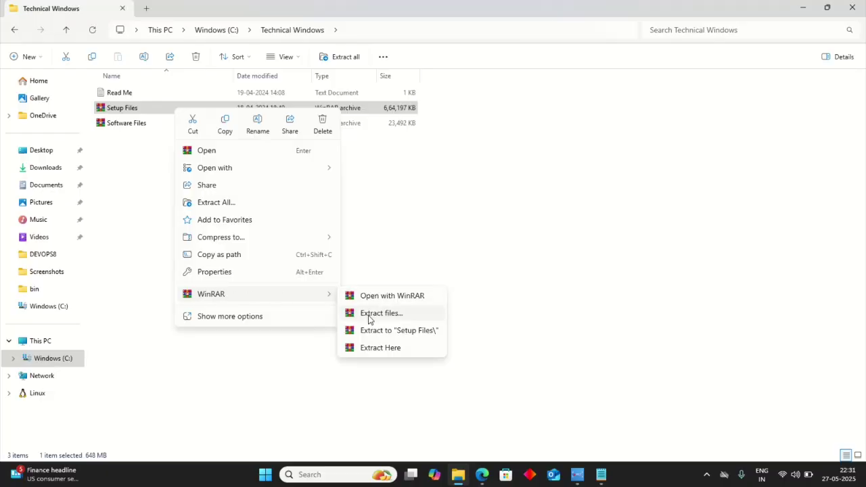
left_click(381, 313)
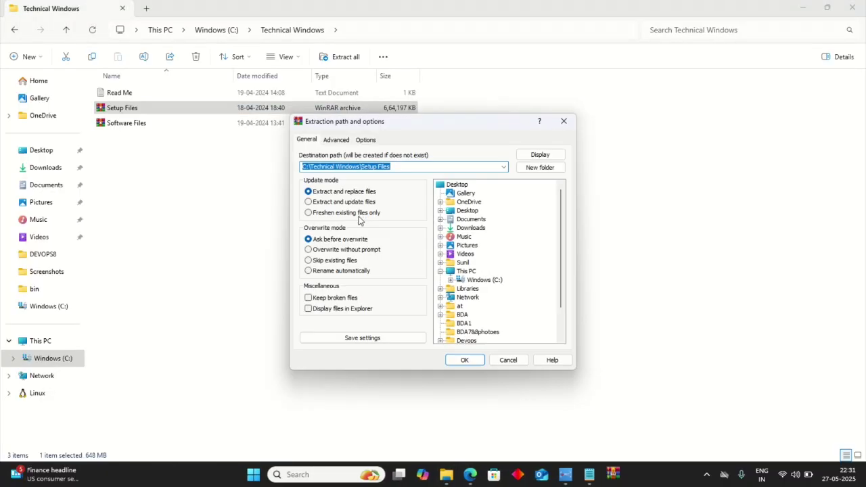
double_click(485, 280)
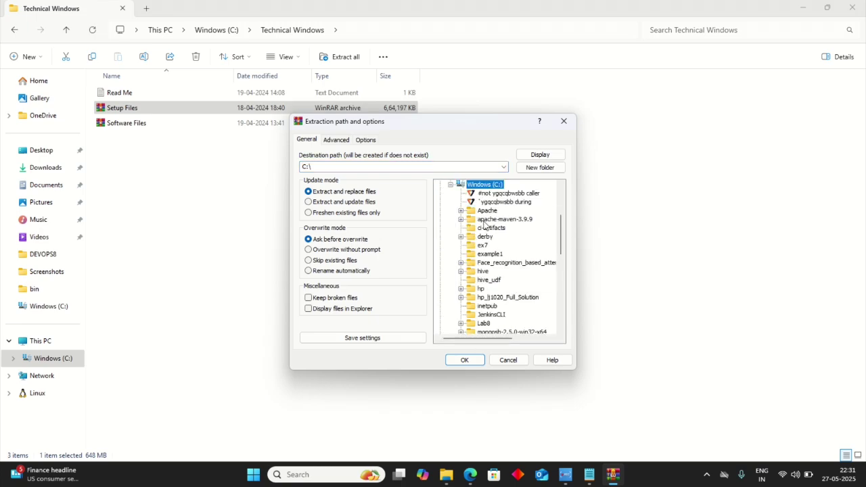
left_click(465, 361)
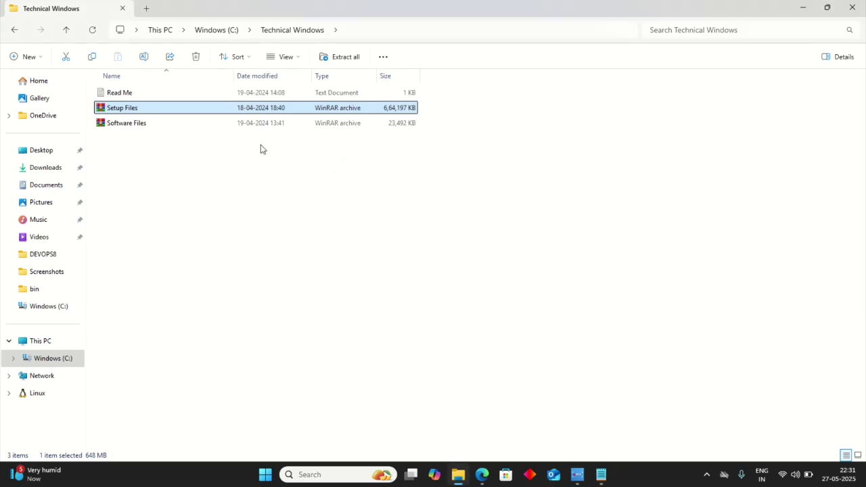
- Go from the Windows (C:) drive into JAVA and open the jdk-1.8 folder
left_click(213, 33)
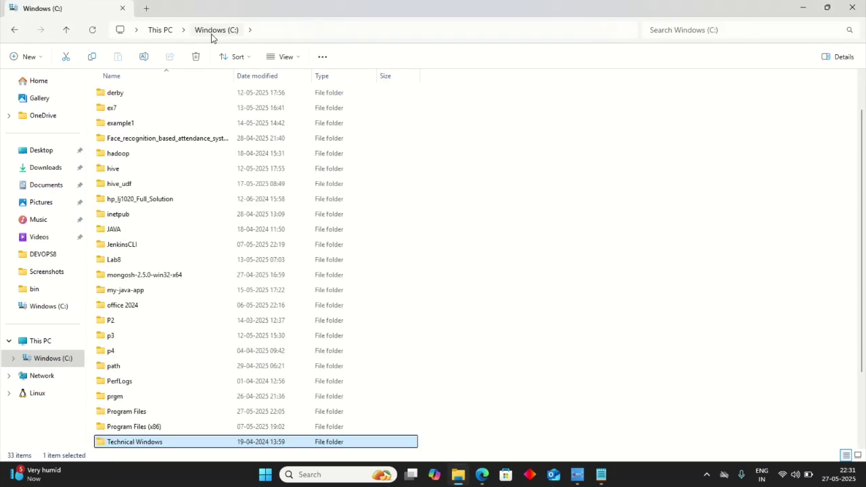
left_click(166, 234)
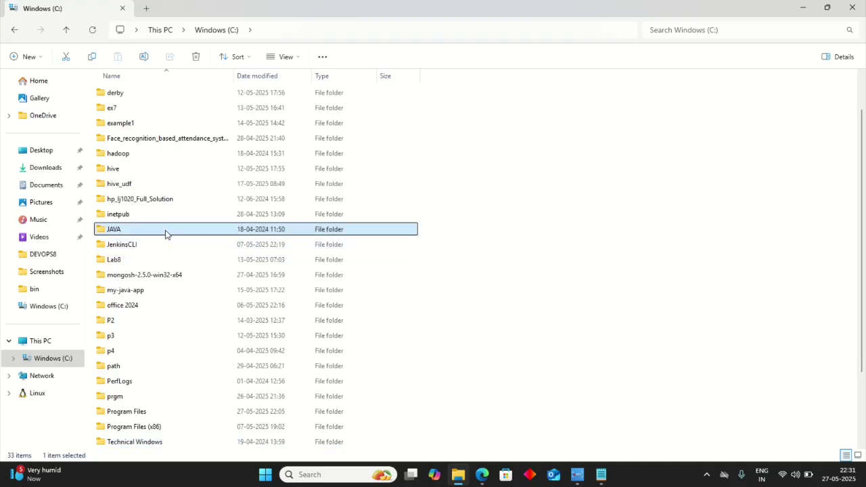
left_click(144, 154)
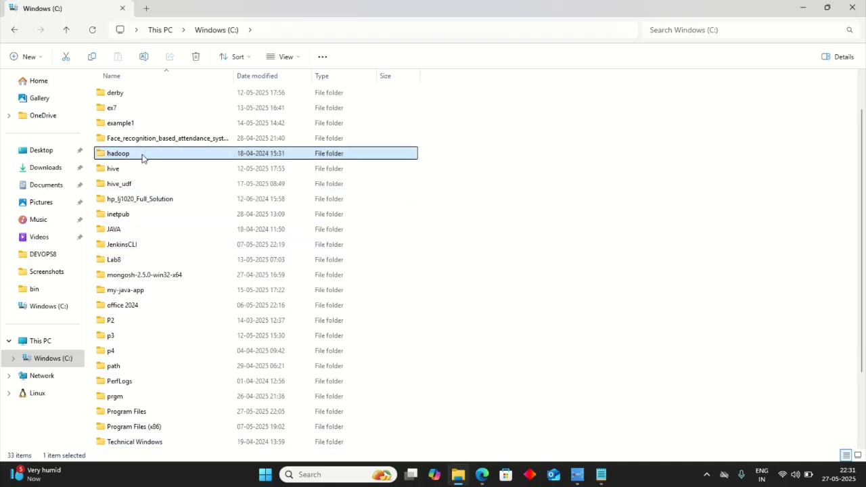
double_click(137, 232)
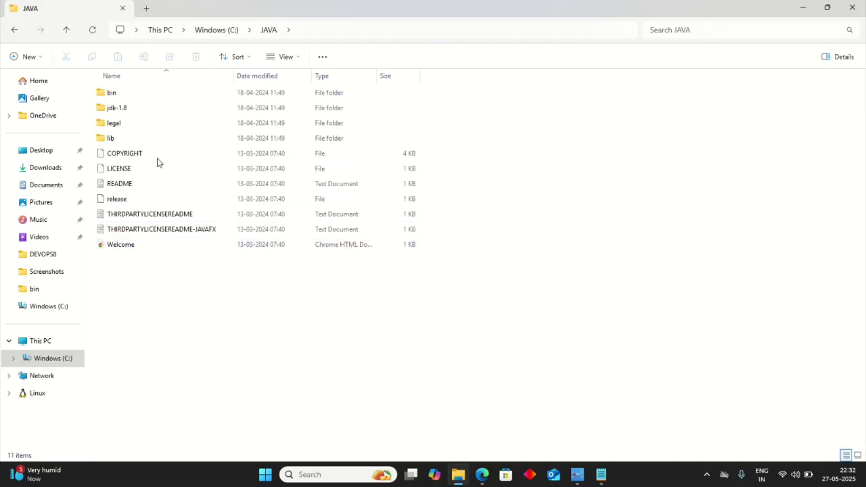
double_click(153, 110)
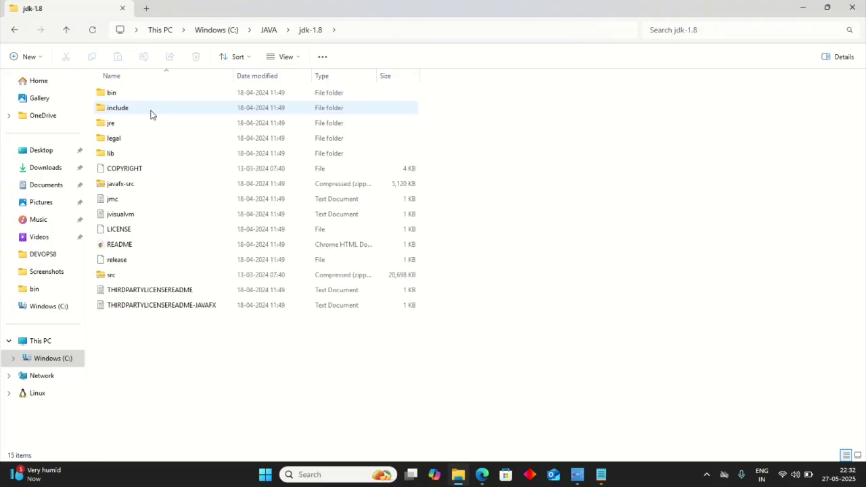
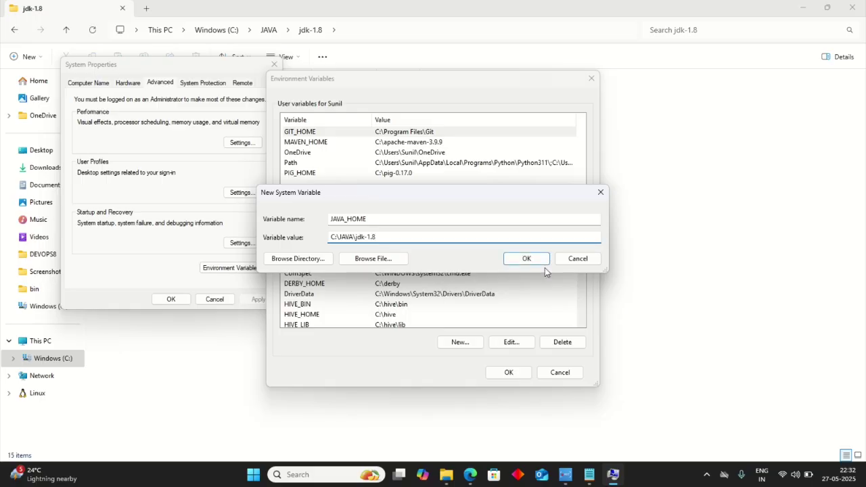
- Save JAVA_HOME and add C:\JAVA\jdk-1.8\bin as a new system Path entry
left_click(526, 258)
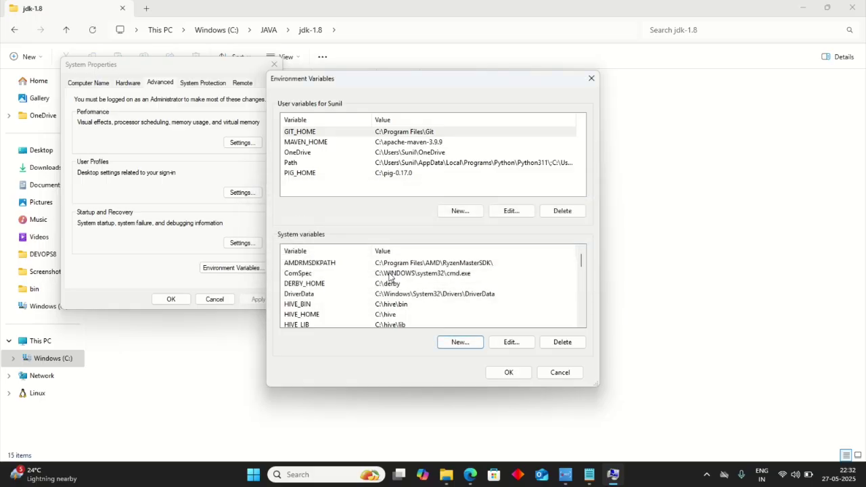
scroll(357, 296, "down", 5)
double_click(357, 294)
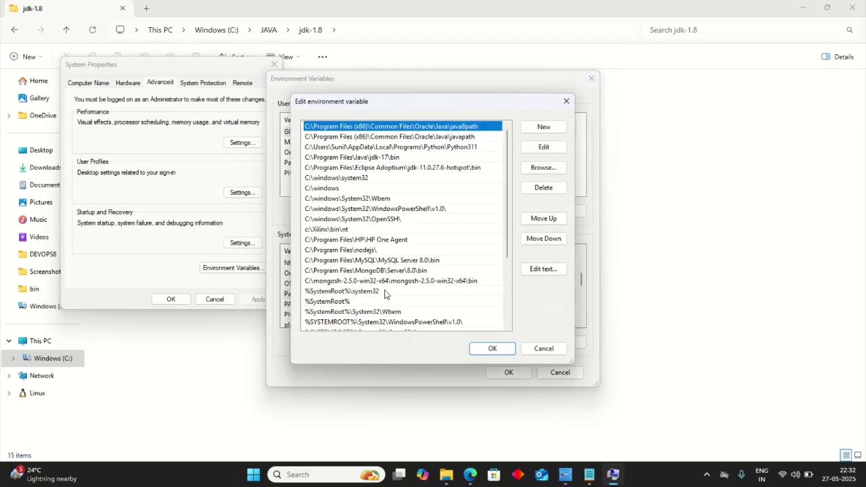
left_click(542, 127)
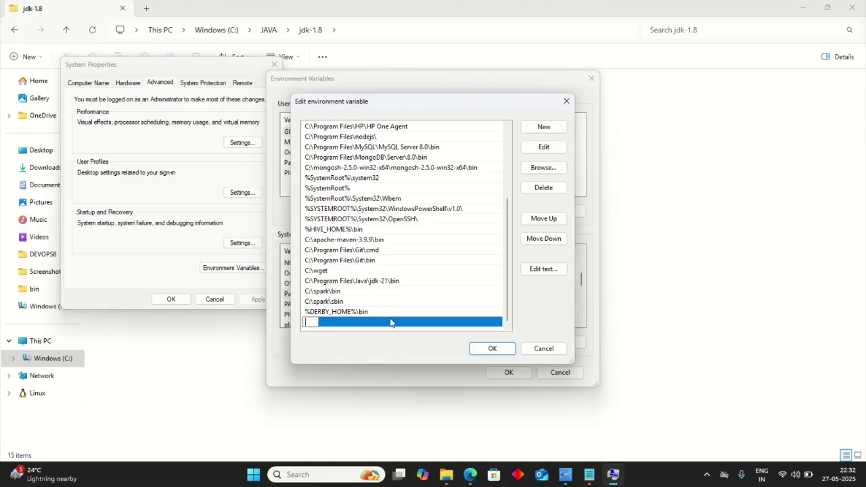
type("C:\\JAVA\\jdk-1.8")
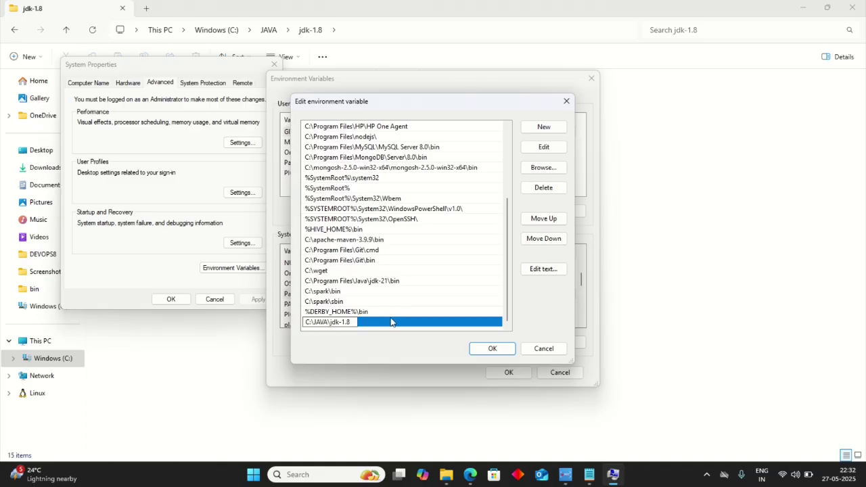
type("\\bin")
key("Return")
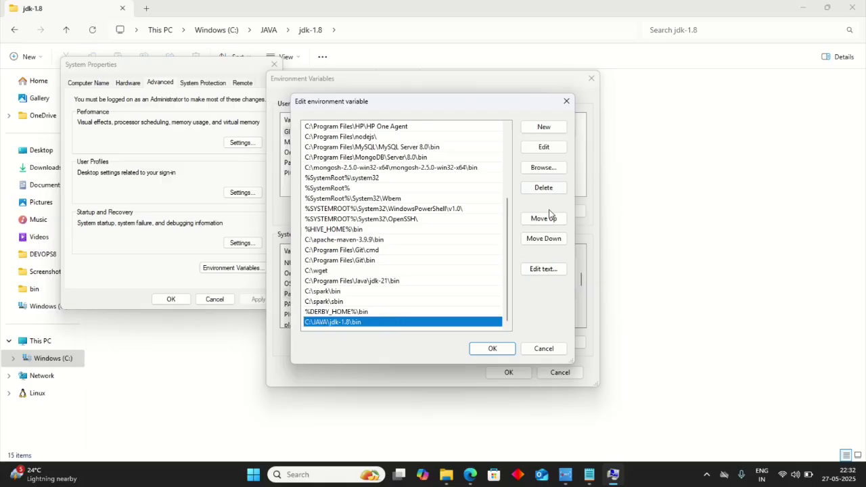
- Move the C:\JAVA\jdk-1.8\bin entry to the top of Path and confirm the edit
left_click(548, 219)
left_click(549, 218)
left_click(548, 218)
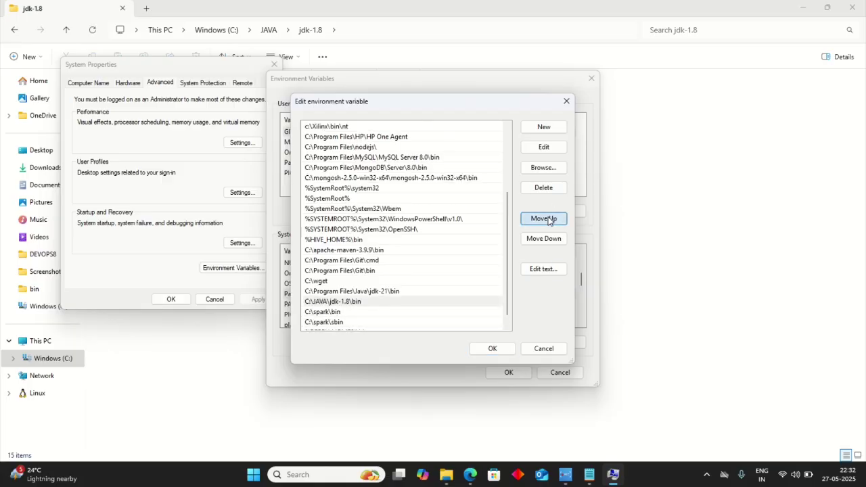
left_click(548, 219)
left_click(548, 219)
left_click(548, 219)
left_click(549, 219)
left_click(548, 218)
left_click(548, 219)
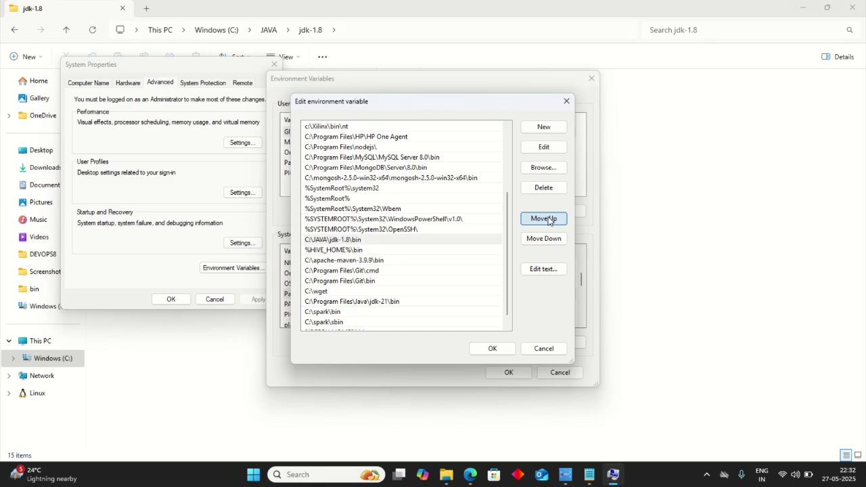
double_click(548, 218)
left_click(548, 219)
double_click(548, 219)
left_click(548, 219)
left_click(549, 219)
double_click(548, 219)
left_click(548, 219)
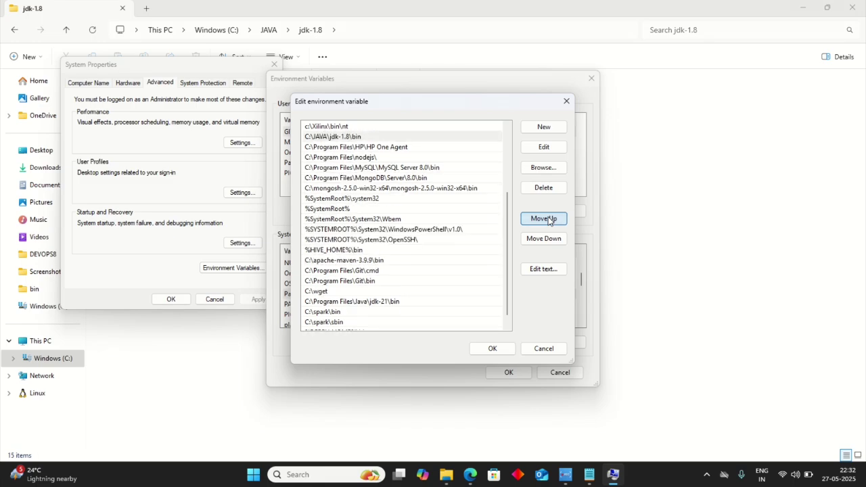
left_click(548, 218)
left_click(548, 218)
left_click(548, 218)
left_click(548, 219)
left_click(549, 218)
left_click(549, 219)
left_click(548, 218)
left_click(549, 218)
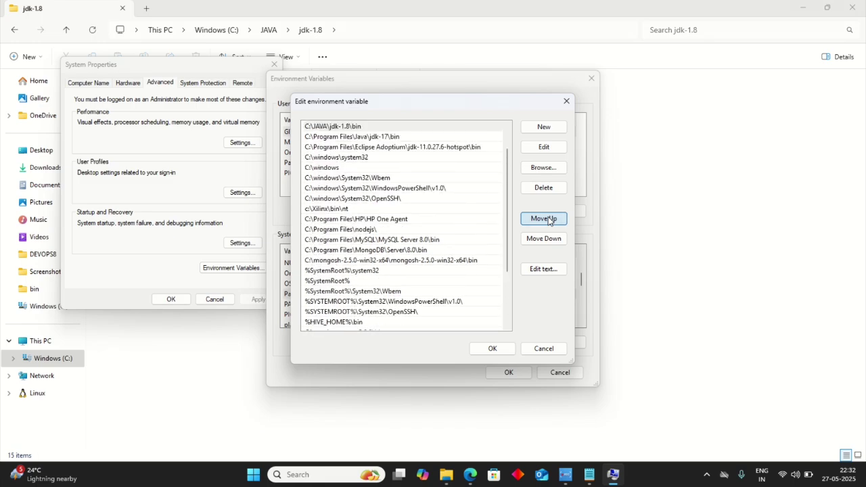
left_click(549, 219)
left_click(549, 218)
left_click(548, 219)
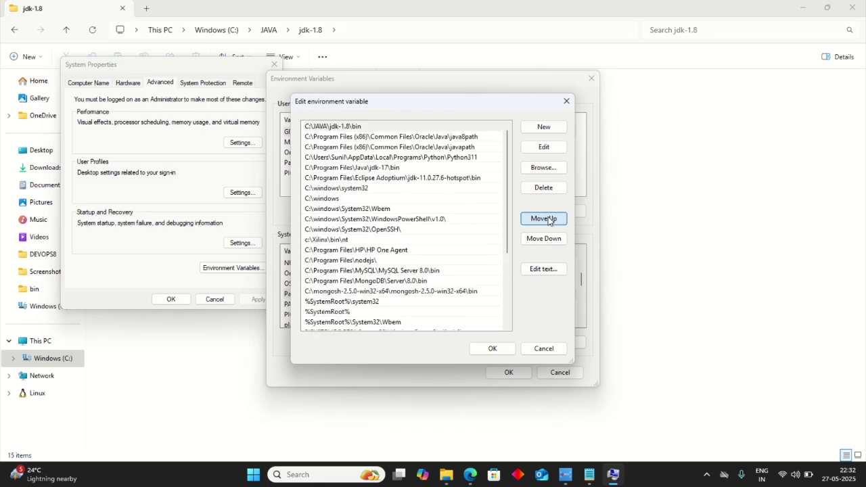
left_click(503, 350)
- Confirm and close the Environment Variables and System Properties dialogs
left_click(506, 373)
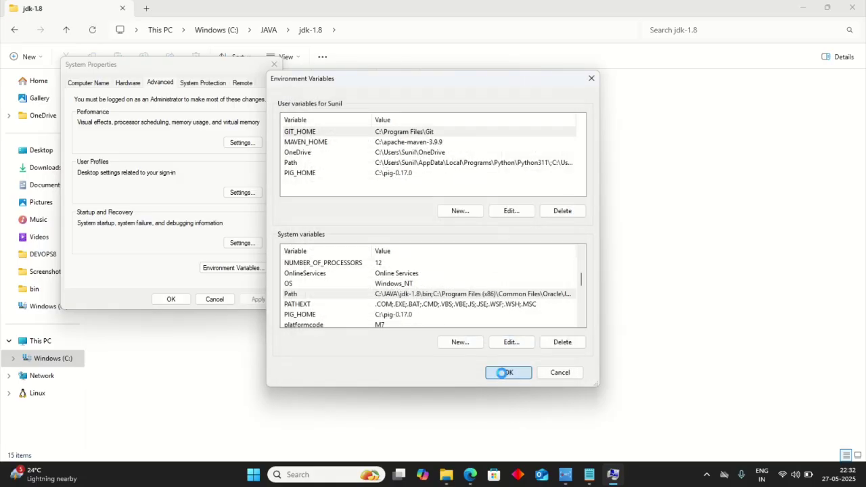
left_click(170, 303)
left_click(359, 370)
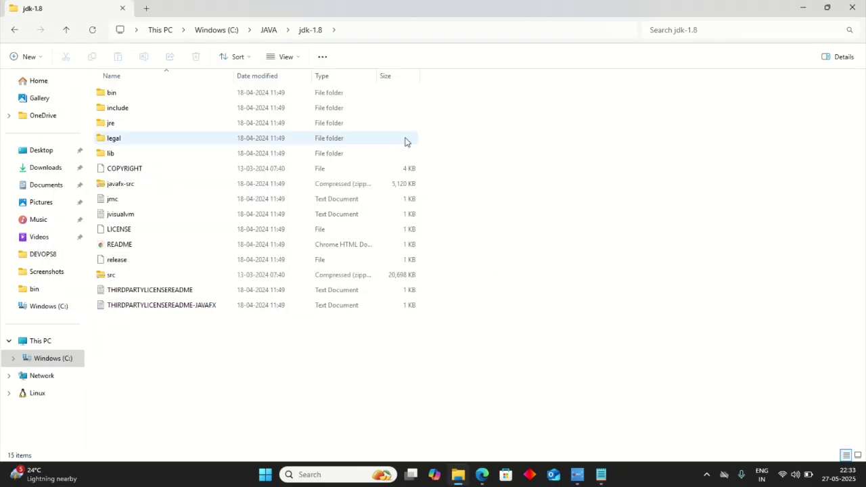
- Navigate File Explorer to C:\hadoop\sbin and select its full folder path
left_click(13, 31)
left_click(12, 32)
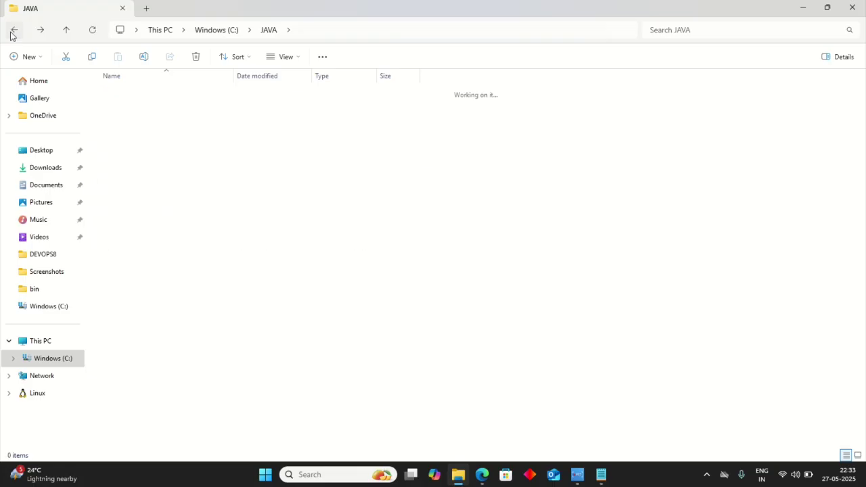
double_click(122, 199)
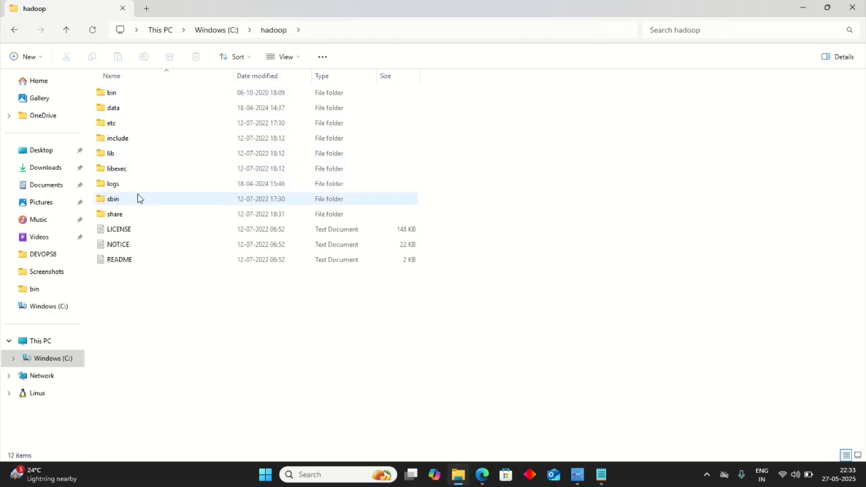
double_click(136, 199)
left_click(377, 30)
key("ctrl+c")
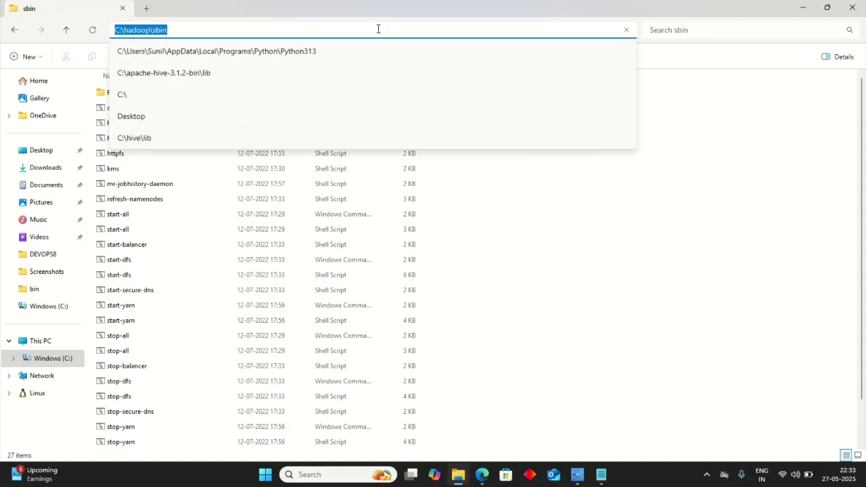
key("super")
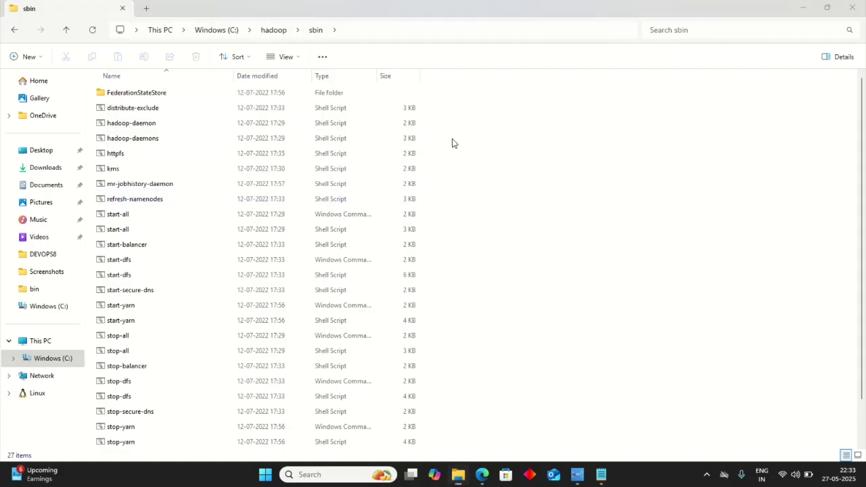
- Create a new system variable HADOOP_HOME with the value C:\hadoop
type("env")
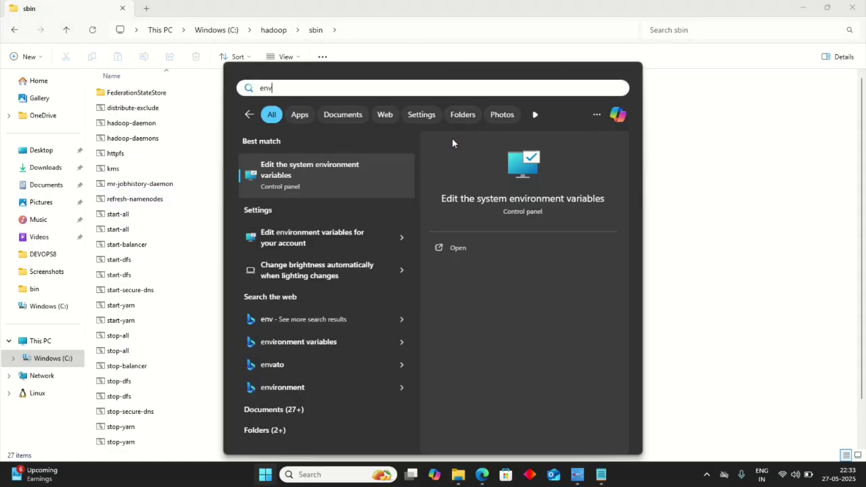
key("Return")
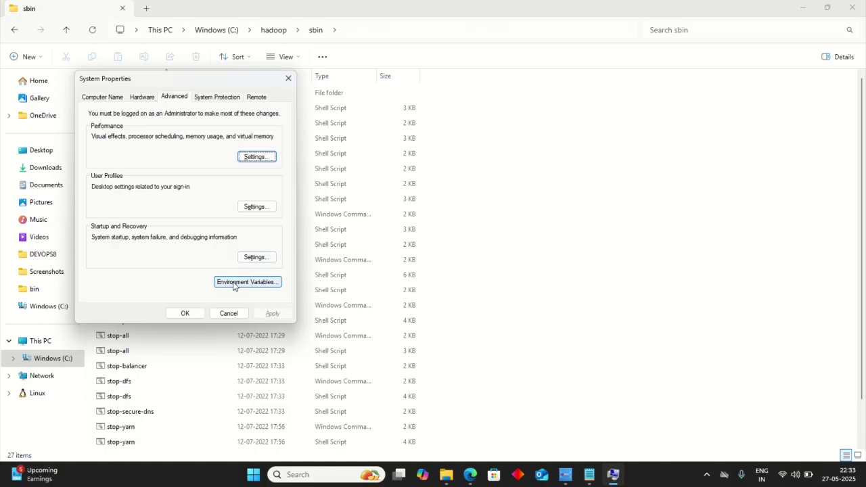
left_click(234, 283)
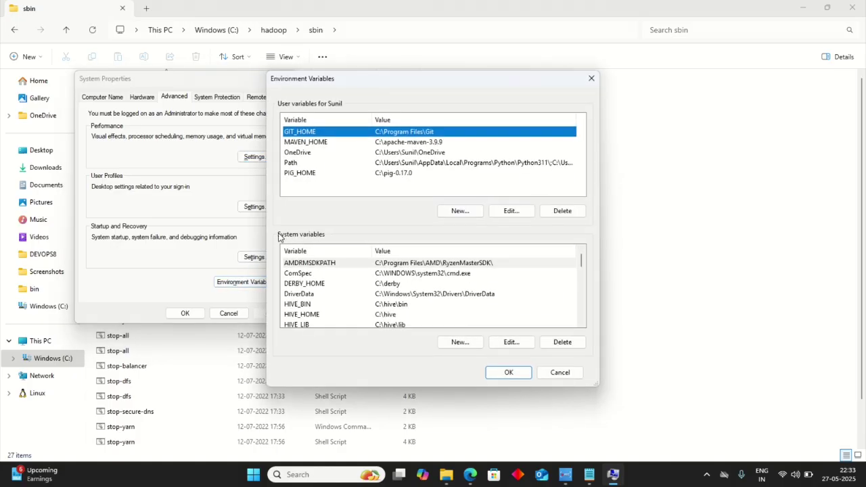
left_click(457, 342)
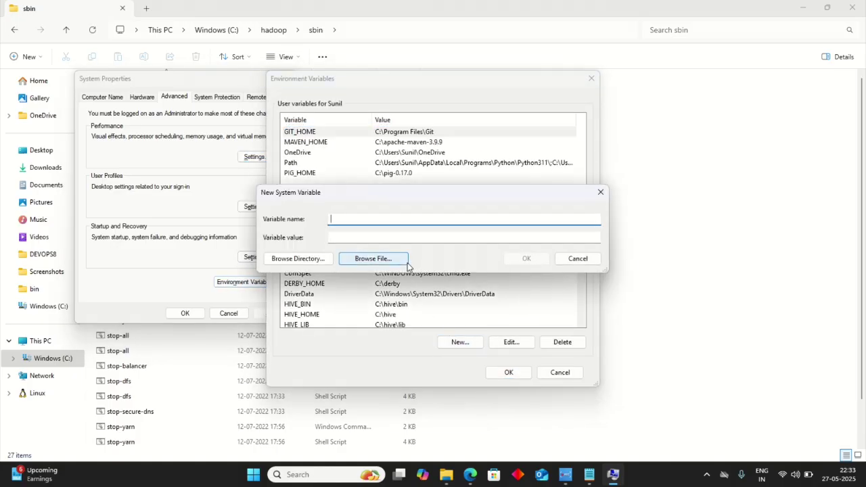
type("HADOOP_HOME")
left_click(410, 238)
key("ctrl+v")
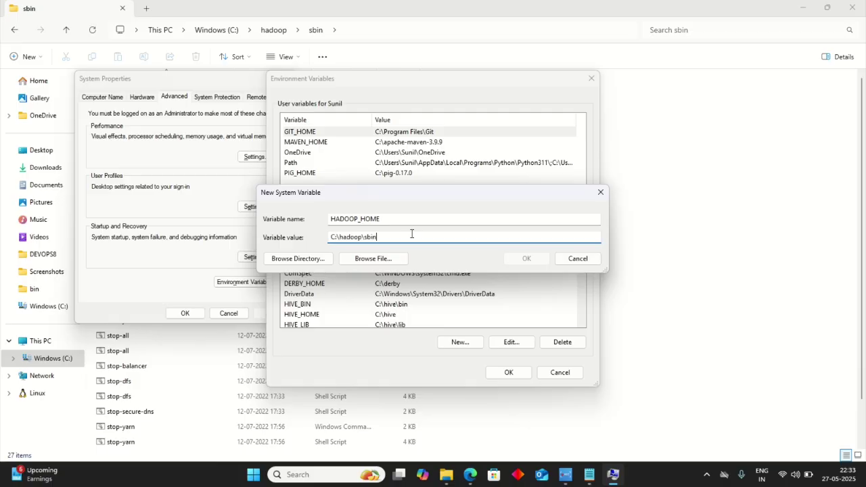
key("BackSpace")
key("BackSpace")
key("BackSpace")
key("BackSpace")
key("BackSpace")
- Save HADOOP_HOME and add C:\hadoop\sbin as a system Path entry
left_click(512, 260)
scroll(409, 314, "down", 3)
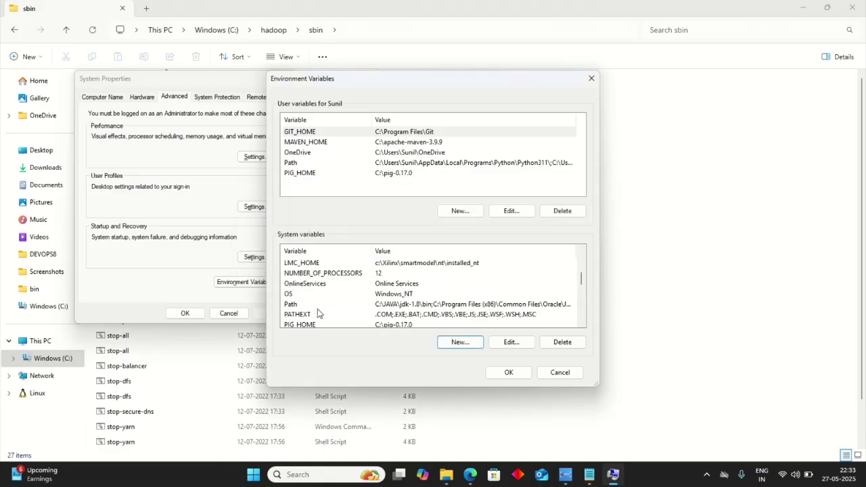
left_click(359, 304)
double_click(362, 306)
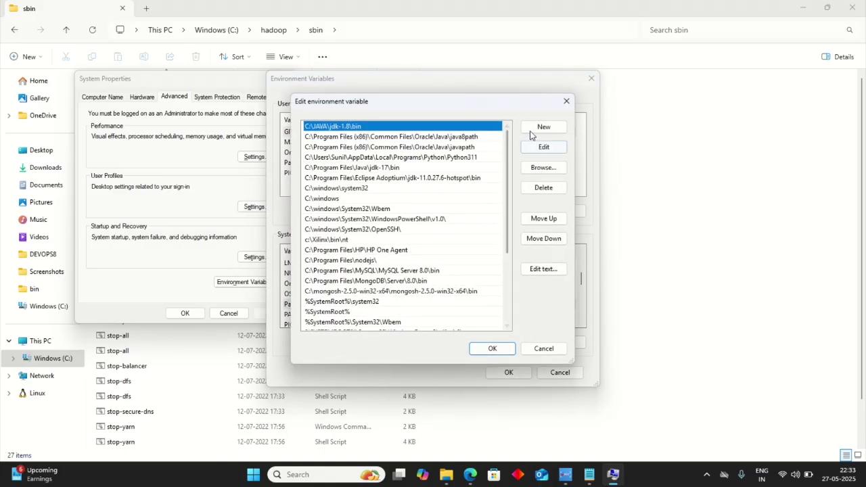
left_click(535, 129)
key("ctrl+v")
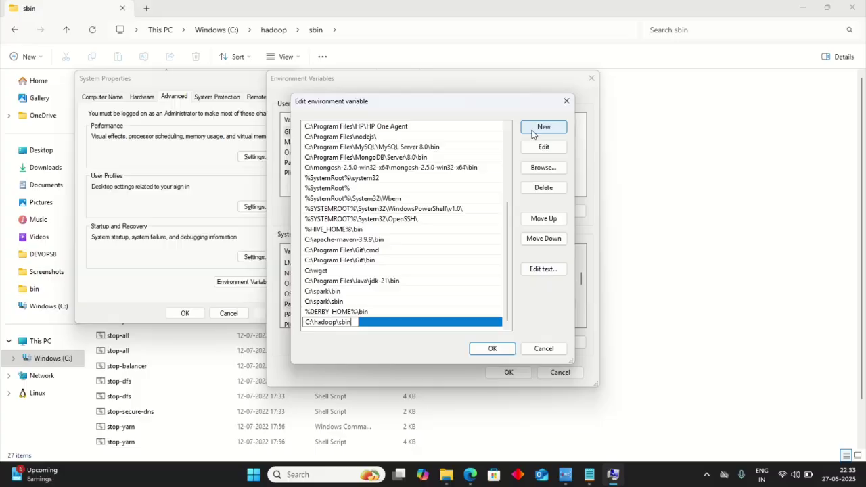
key("Return")
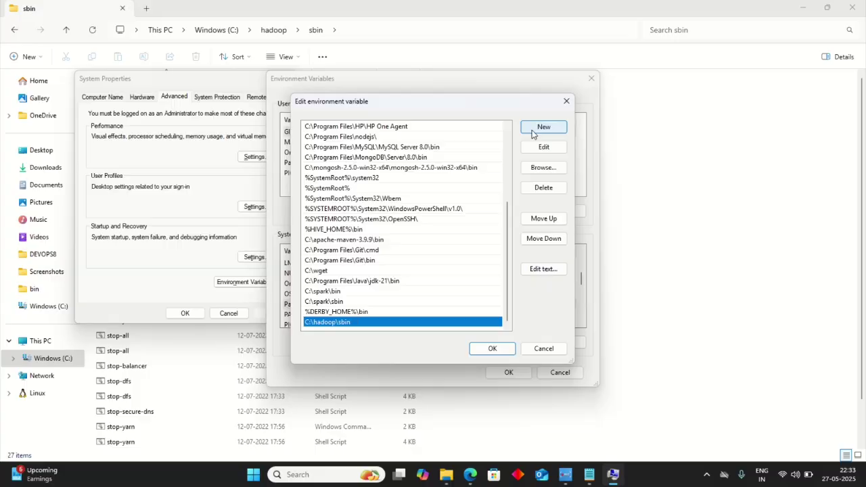
- Add C:\hadoop\bin as another system Path entry
left_click(533, 131)
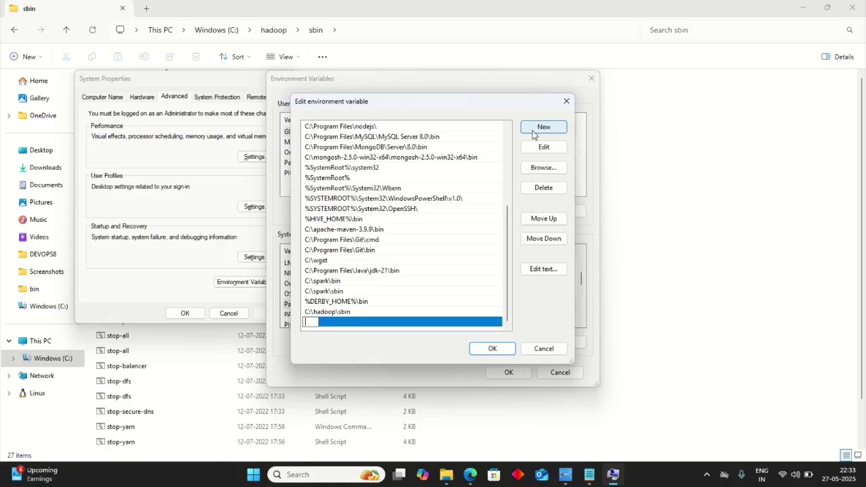
type("C:\\hadoop\\sbin")
key("Left")
key("Left")
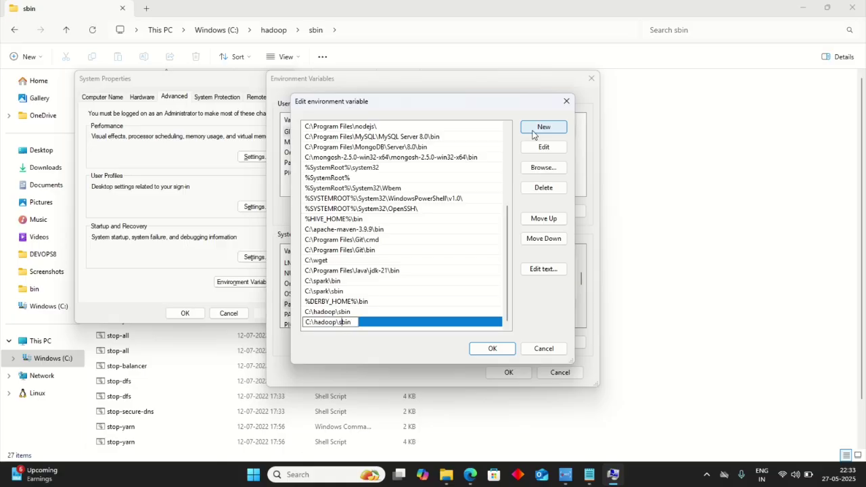
key("BackSpace")
key("Return")
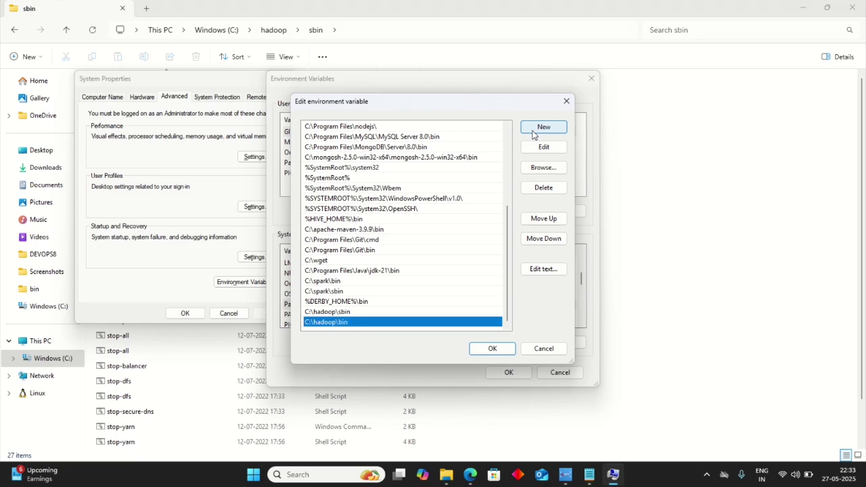
- Add C:\hadoop to Path and save both environment variable dialogs
left_click(533, 135)
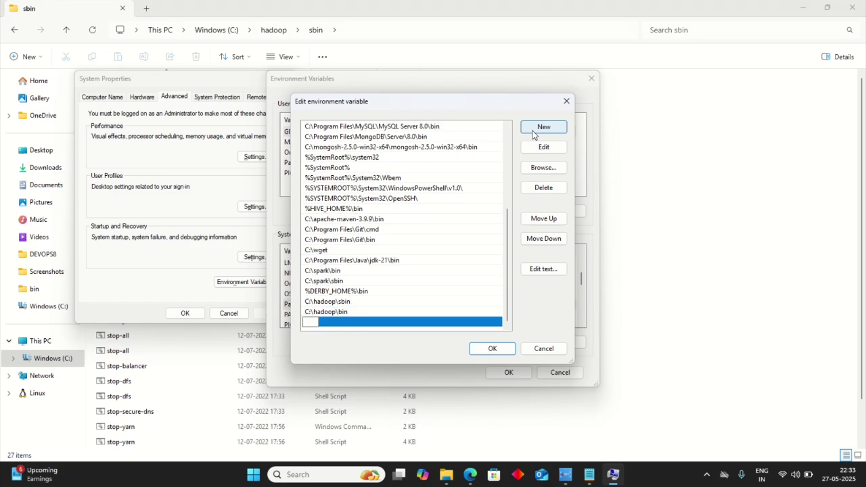
type("C:\\hadoop\\sbin")
key("BackSpace")
key("BackSpace")
key("BackSpace")
key("BackSpace")
key("BackSpace")
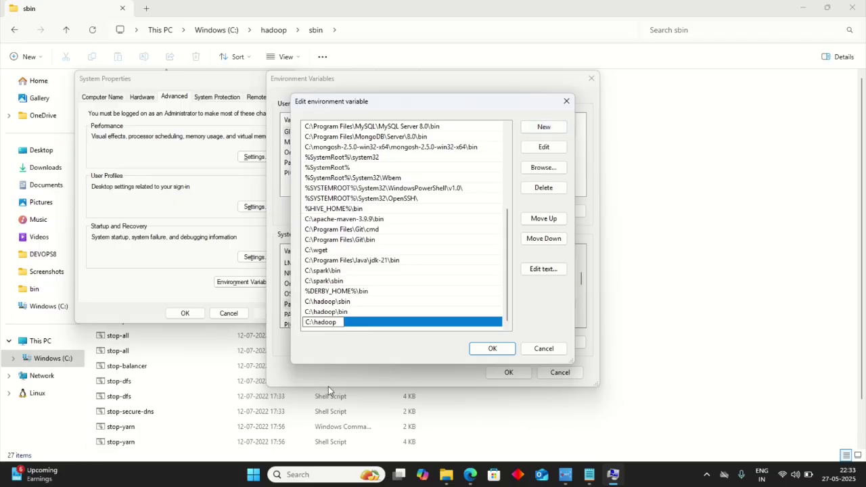
left_click(493, 348)
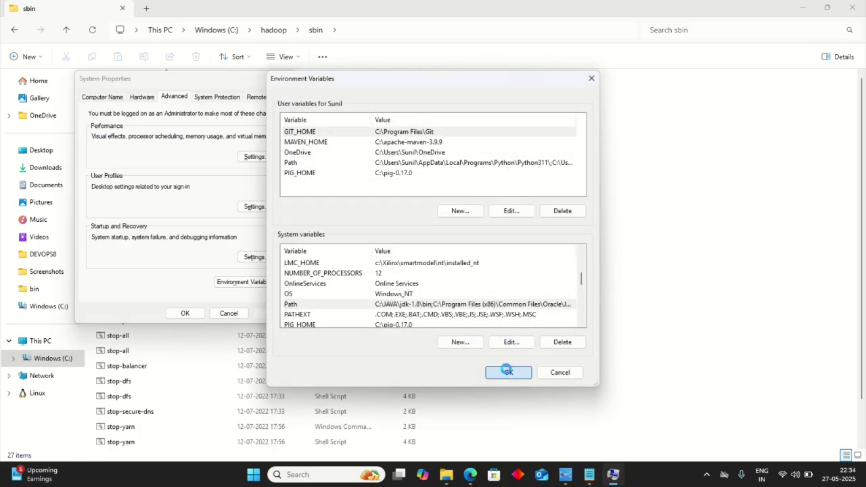
left_click(508, 372)
- Close System Properties and the C:\hadoop\sbin File Explorer window
left_click(176, 315)
key("alt+d")
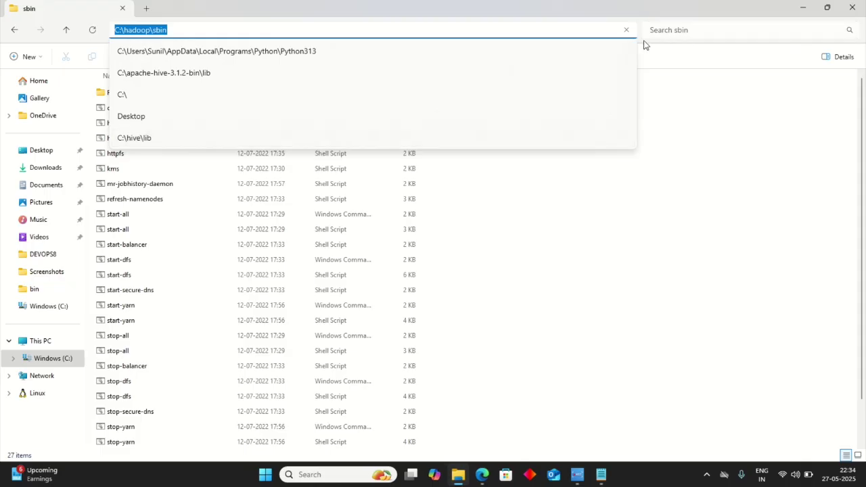
key("BackSpace")
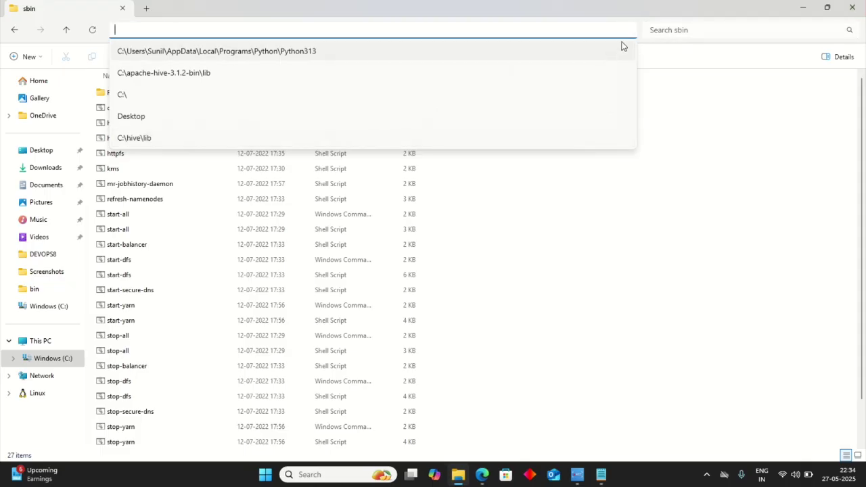
key("Escape")
left_click(854, 6)
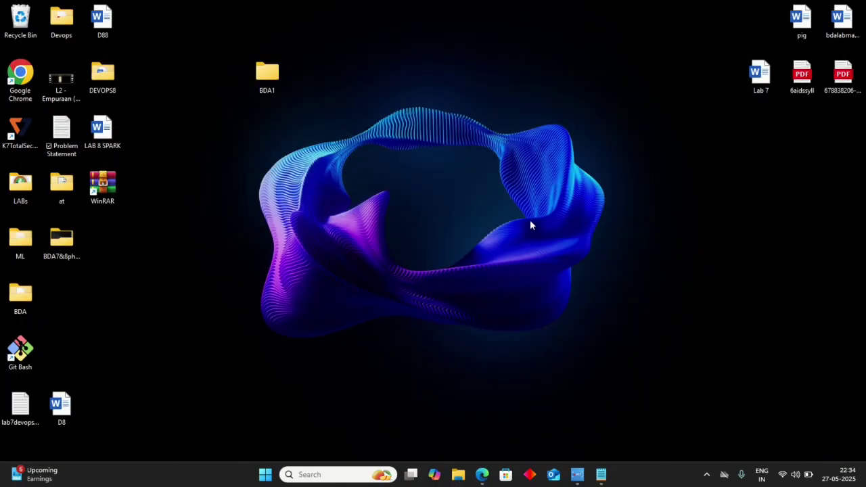
- Refresh the desktop from its context menu
right_click(504, 188)
left_click(547, 232)
right_click(503, 211)
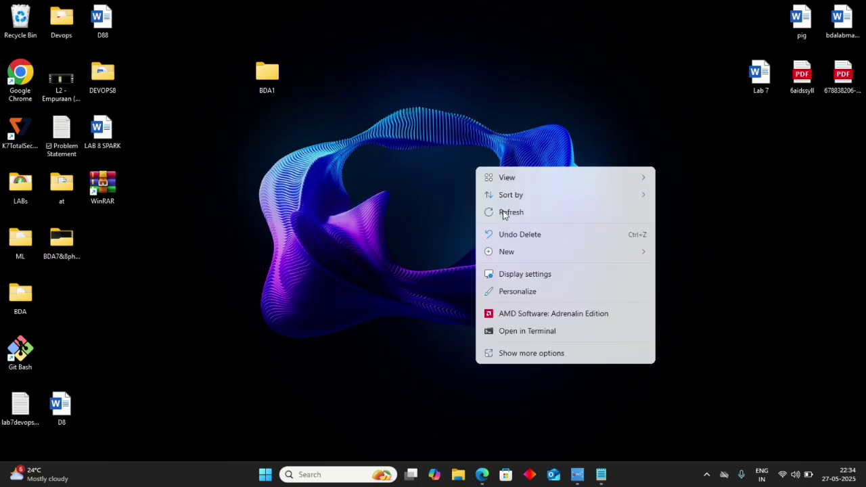
left_click(522, 211)
right_click(542, 264)
- Refresh the desktop and launch Command Prompt as administrator
left_click(541, 263)
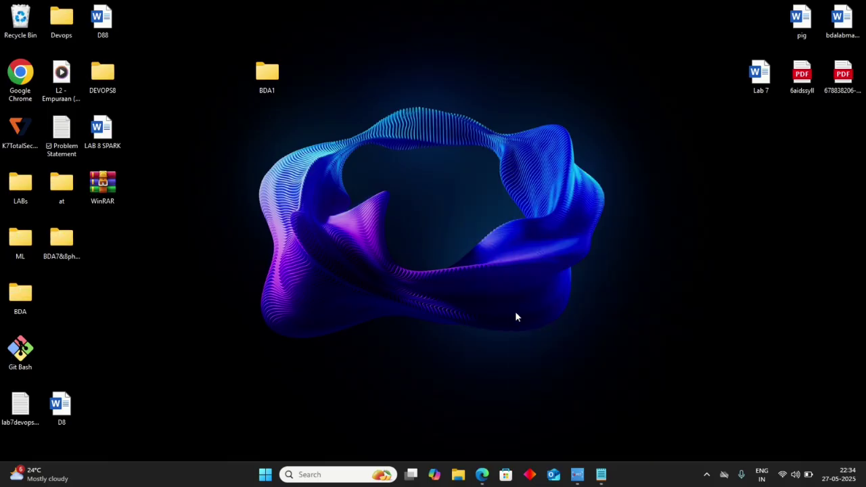
left_click(329, 474)
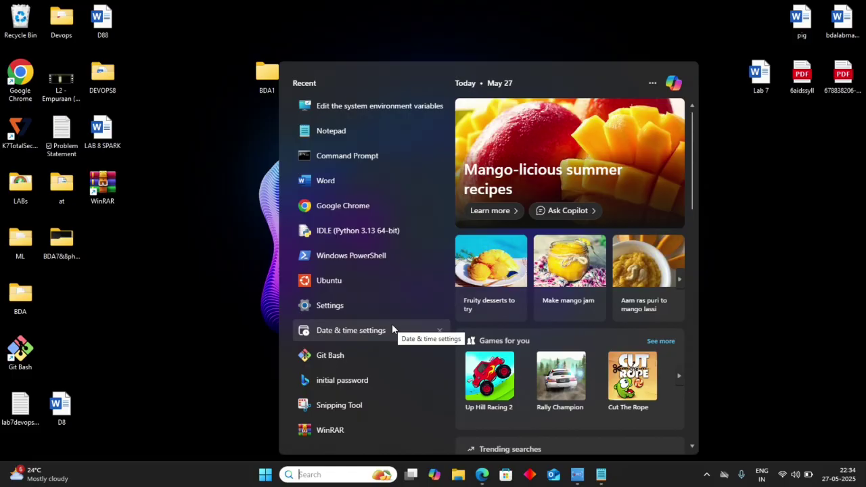
type("cmd")
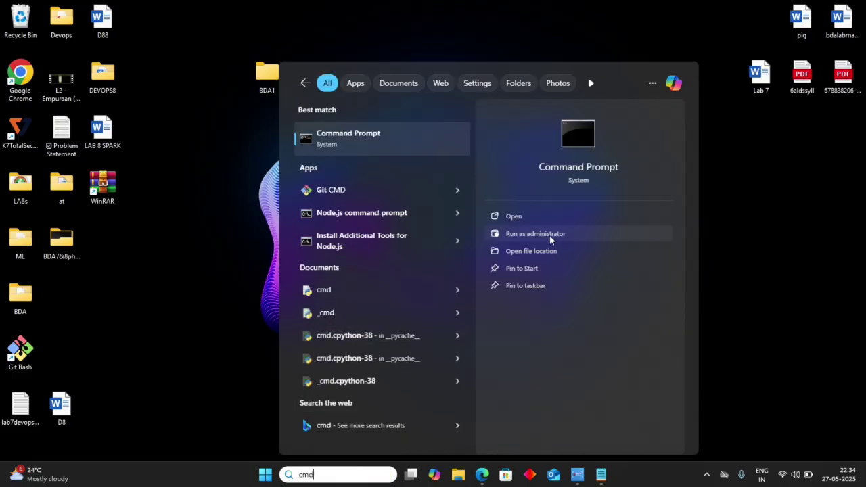
left_click(549, 233)
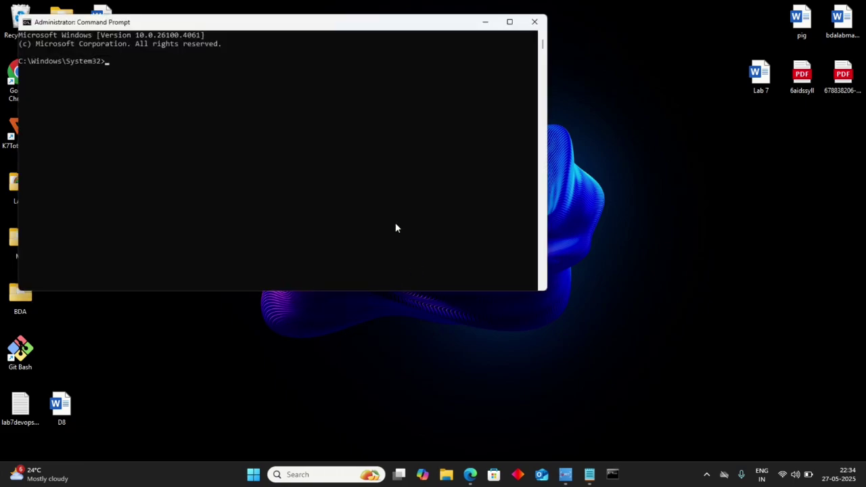
- Run java -version to confirm Java 1.8.0_411 and center the console
left_click(306, 149)
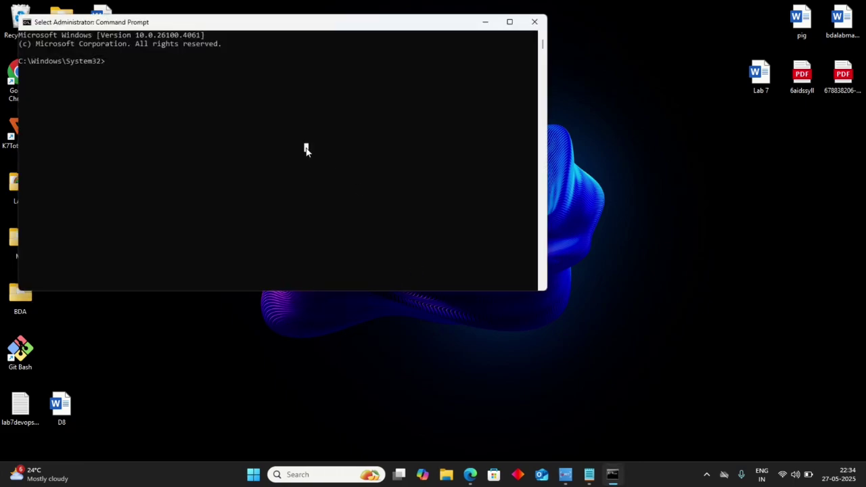
type("java ")
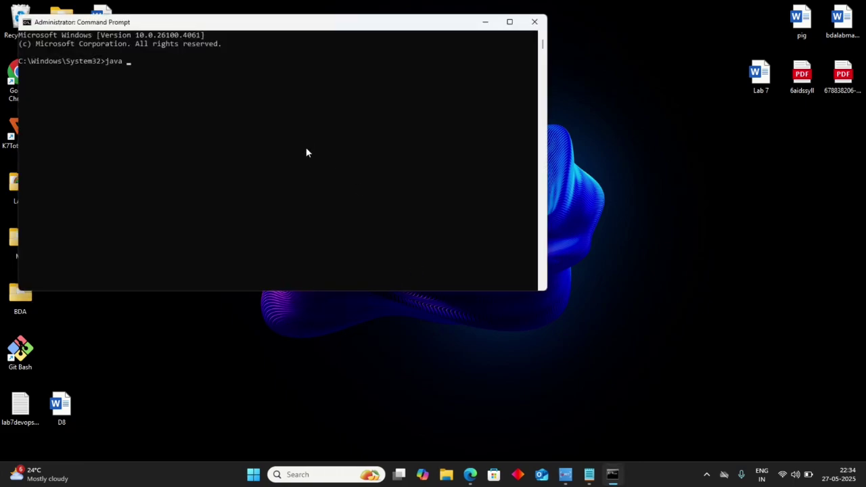
type("-version")
key("Return")
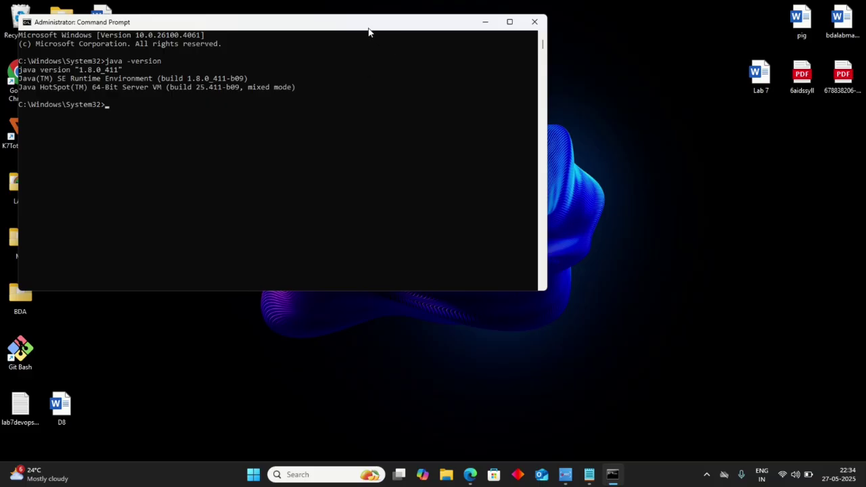
left_click_drag(368, 27, 556, 122)
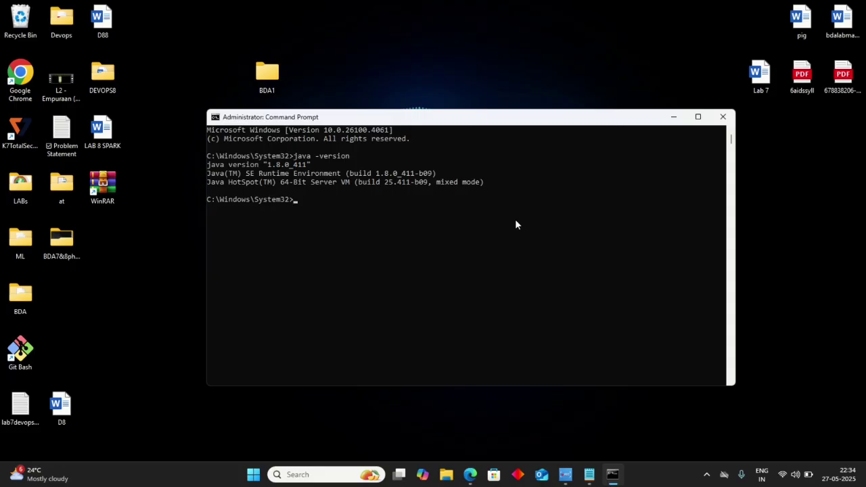
- Run hadoop version to confirm Hadoop 3.2.4, then maximize the console
type("hadoop version")
key("Return")
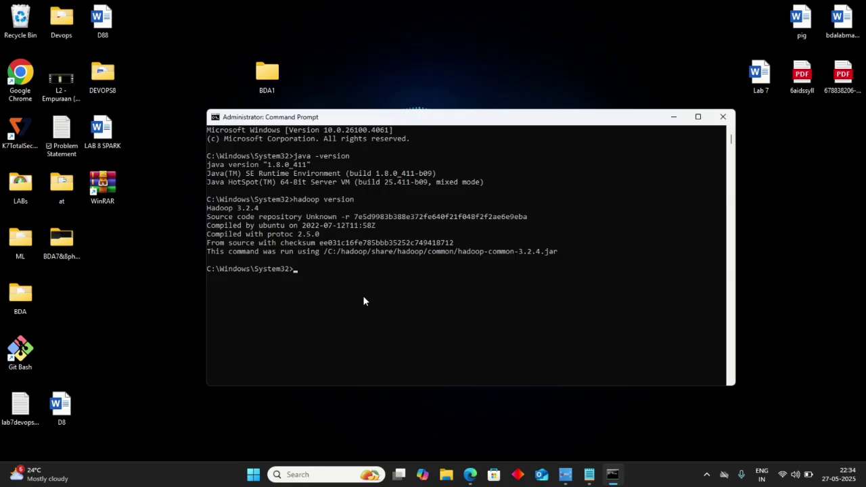
left_click(698, 117)
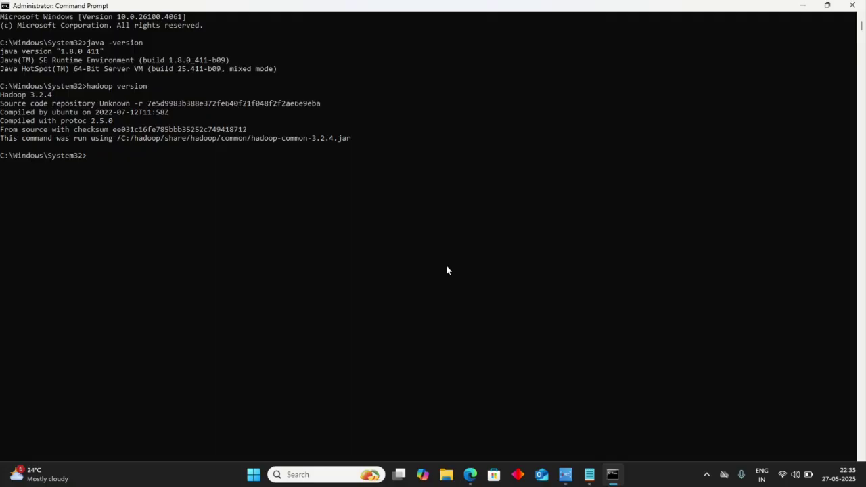
- Enter hdfs namenode -format and highlight the successfully formatted message
type("hdfs namenode -forma")
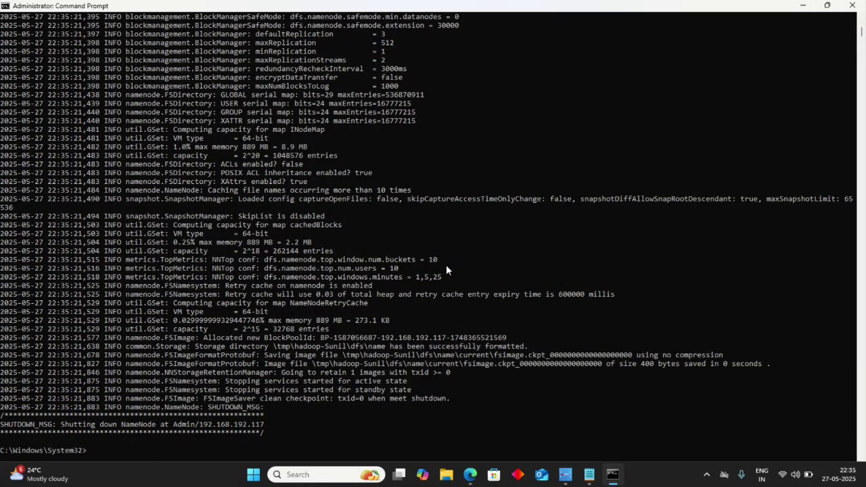
left_click(370, 346)
left_click_drag(370, 346, 533, 348)
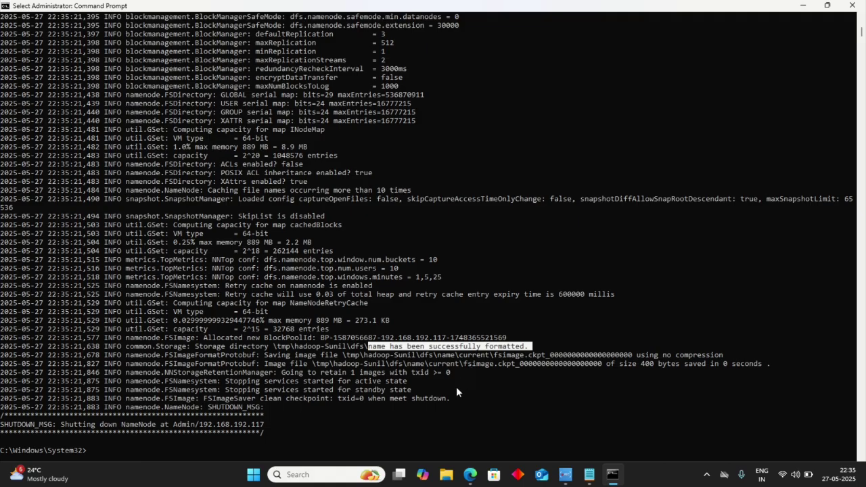
scroll(451, 402, "down", 3)
left_click(402, 381)
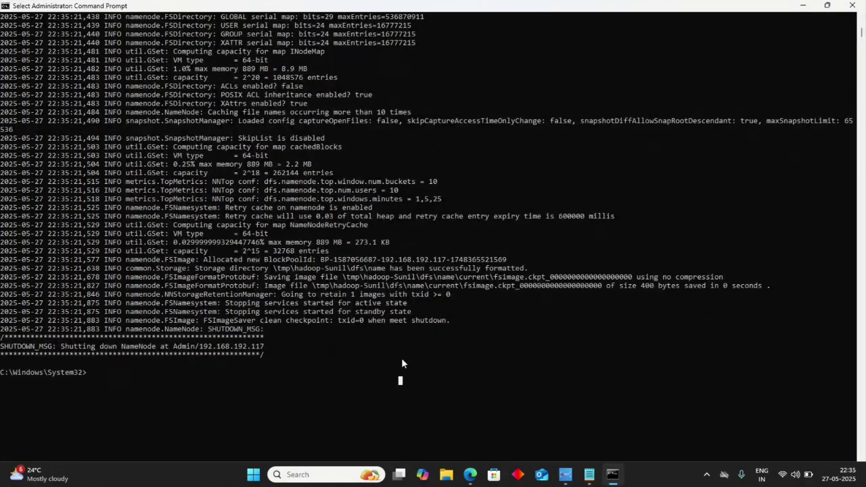
- Rerun the namenode format, answer y to reformat, then close the console
left_click(291, 372)
type("hdfs namenode -format")
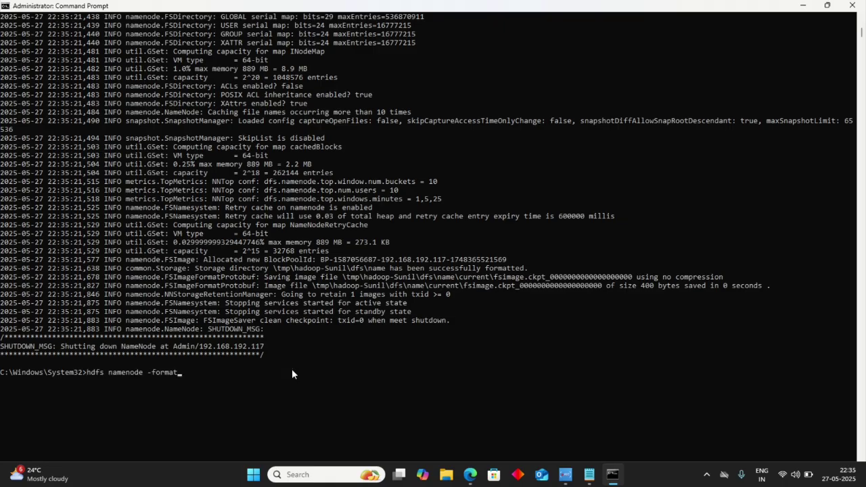
key("Return")
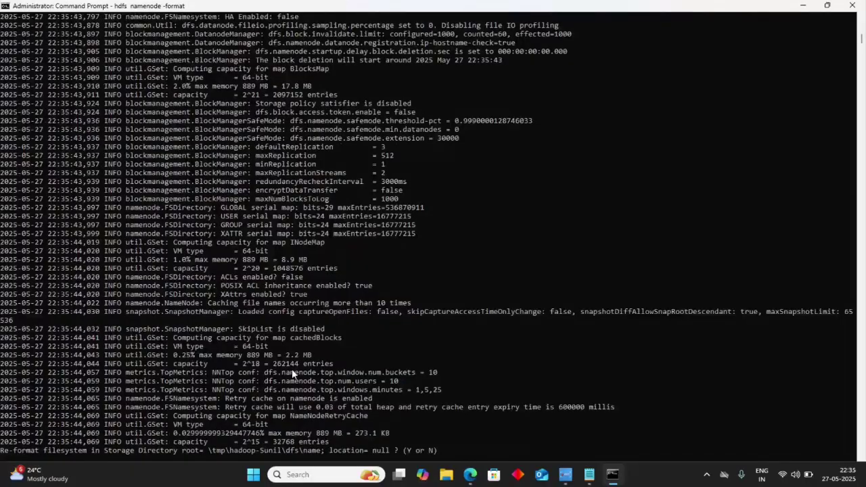
type("y")
key("Return")
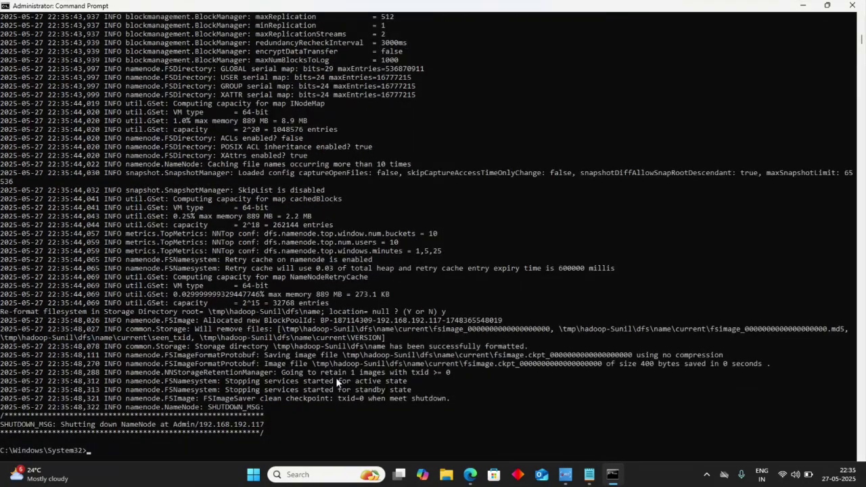
left_click_drag(369, 350, 531, 348)
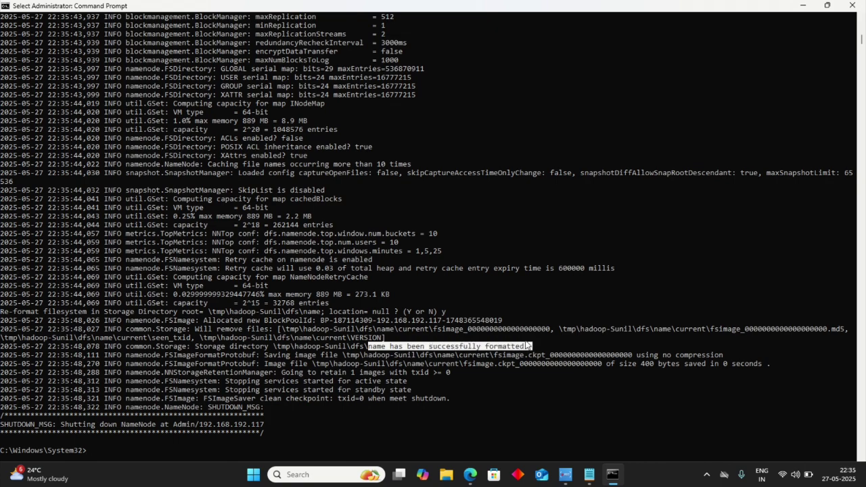
left_click(851, 6)
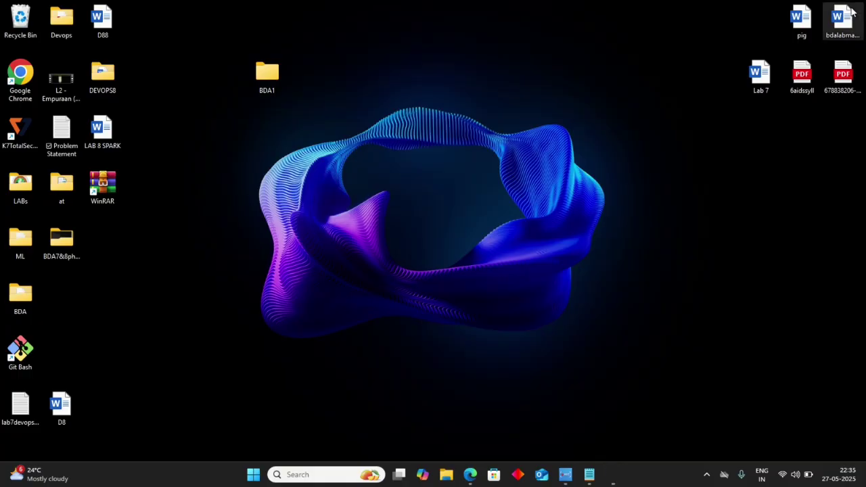
- Refresh the desktop and open a maximized administrator Command Prompt
right_click(434, 180)
left_click(465, 229)
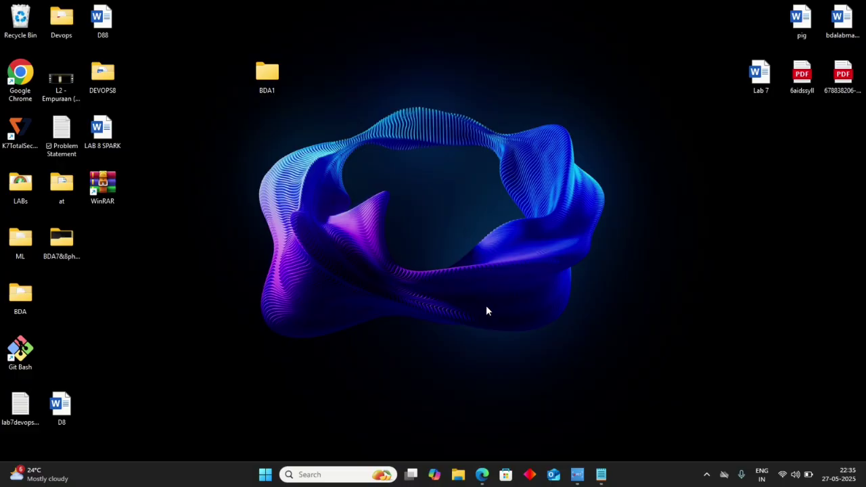
key("super")
type("cmd")
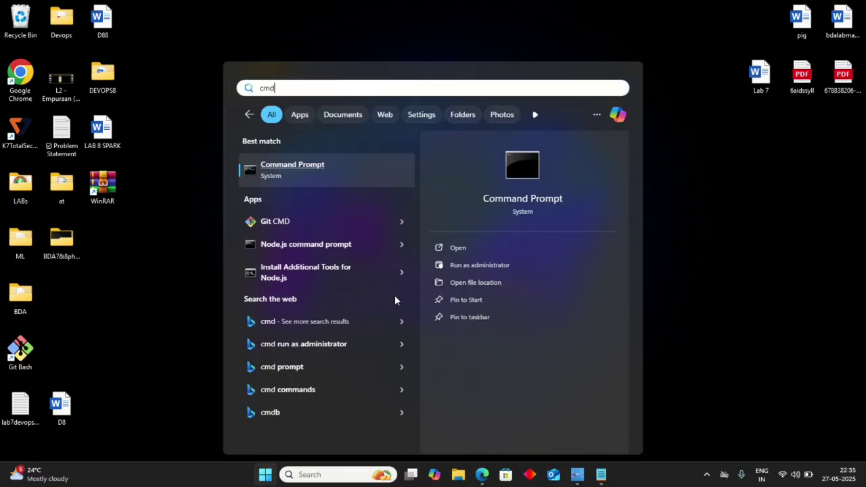
key("Right")
key("Down")
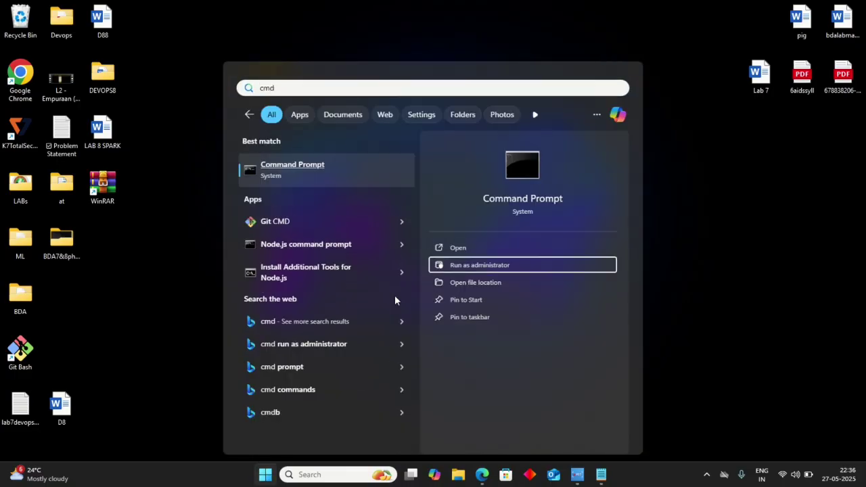
key("Return")
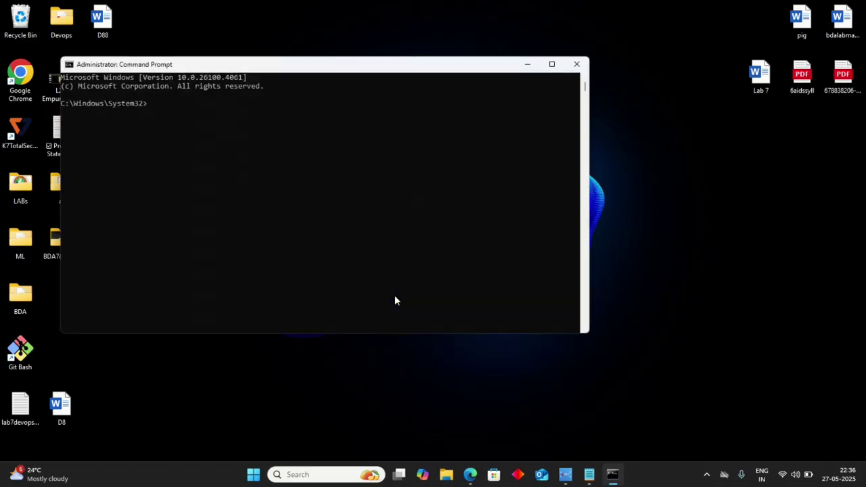
left_click(552, 65)
- Change to C:\hadoop\sbin and run start-all.cmd
type("cd \\")
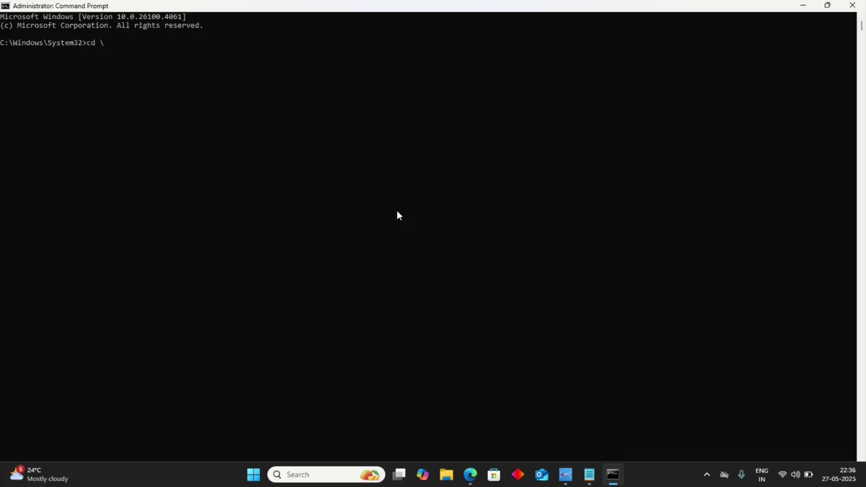
key("Return")
type("cd hadoop")
key("Return")
type("cd")
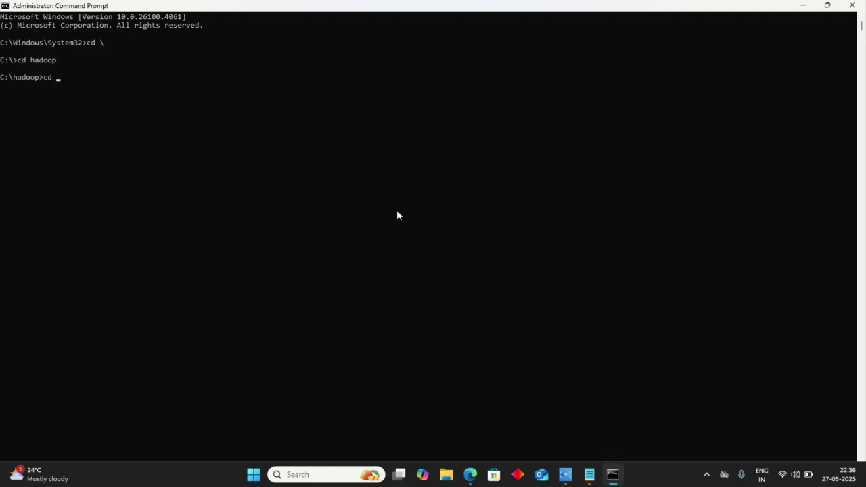
type(" sbin")
key("Return")
type("star")
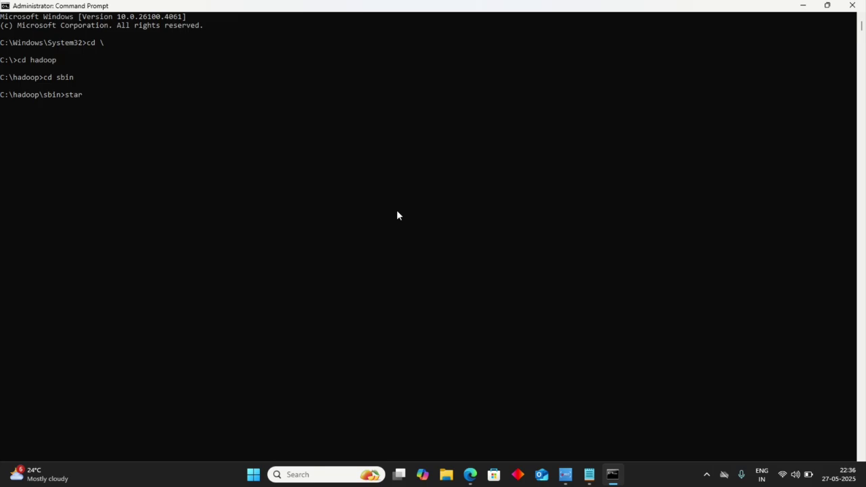
type("t-all.cmd")
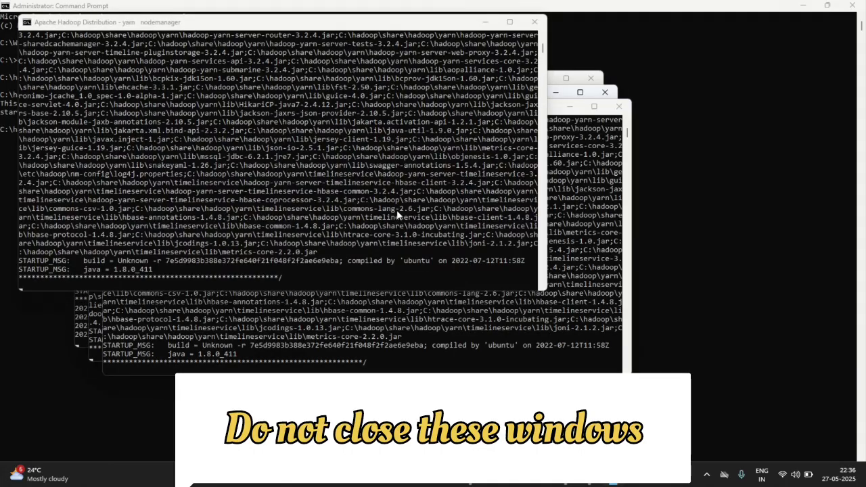
- Minimize the nodemanager, resourcemanager, datanode and namenode daemon windows
left_click(485, 25)
left_click(570, 106)
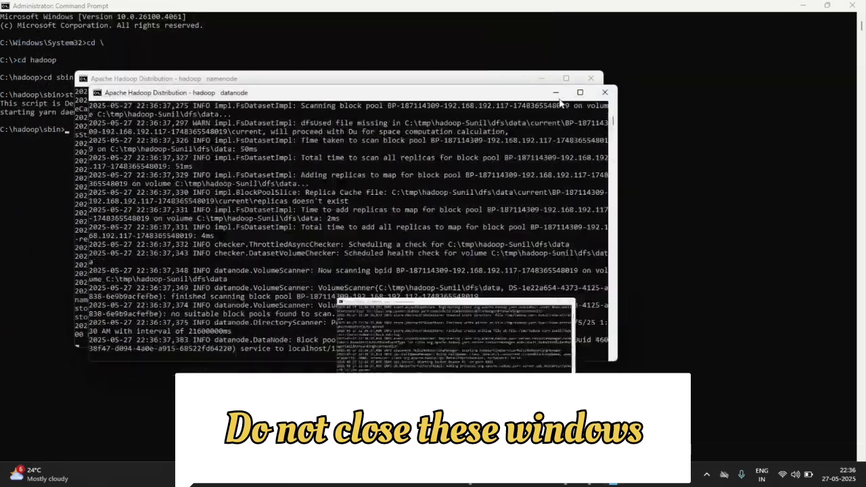
left_click(556, 93)
left_click(542, 79)
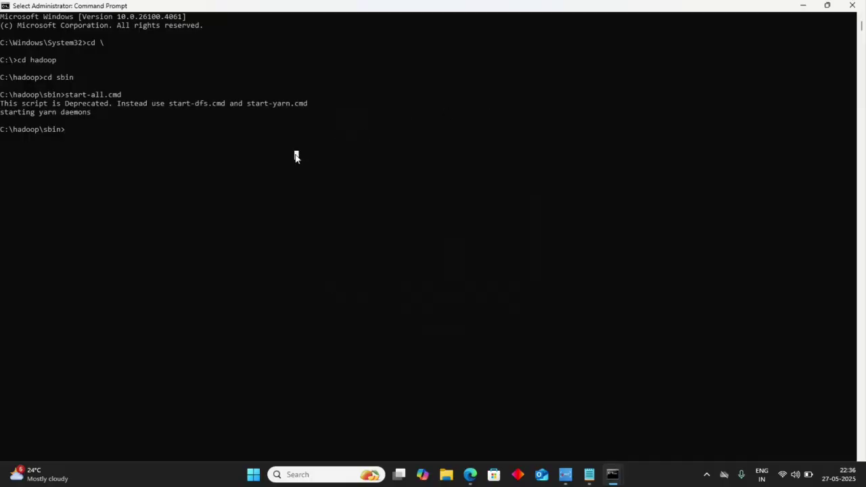
- Run jps to verify NameNode, DataNode, ResourceManager and NodeManager, then minimize the console
type("jps")
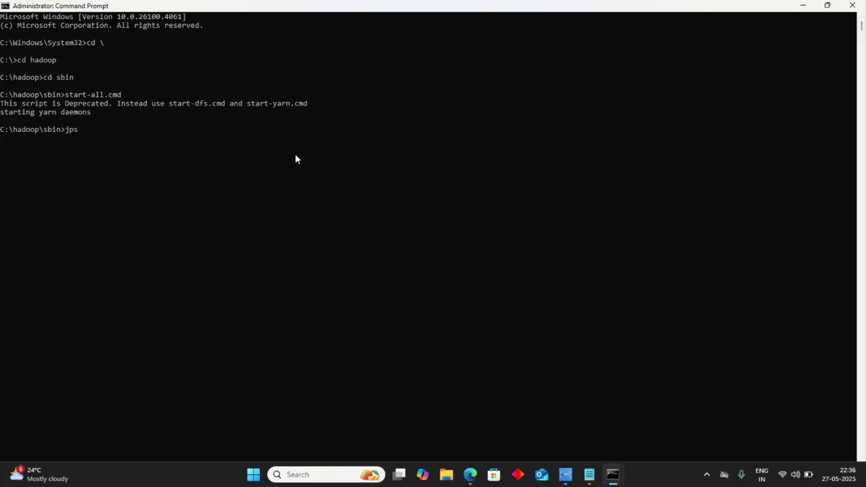
key("Return")
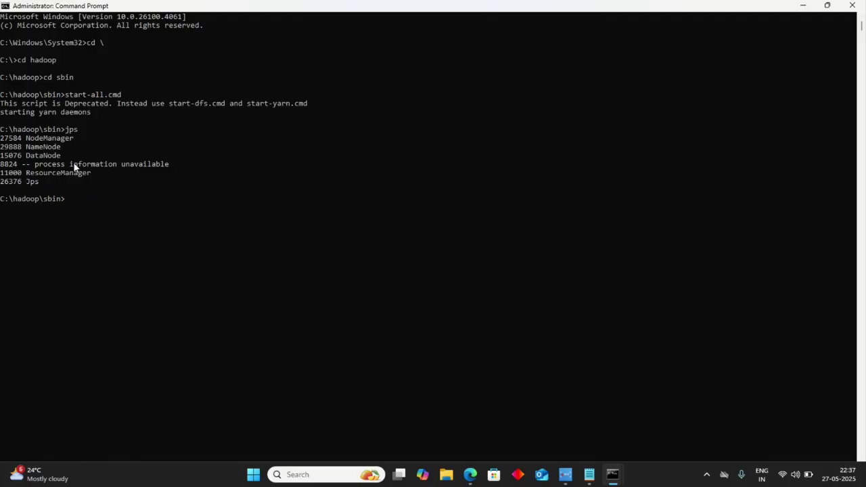
left_click_drag(16, 139, 77, 139)
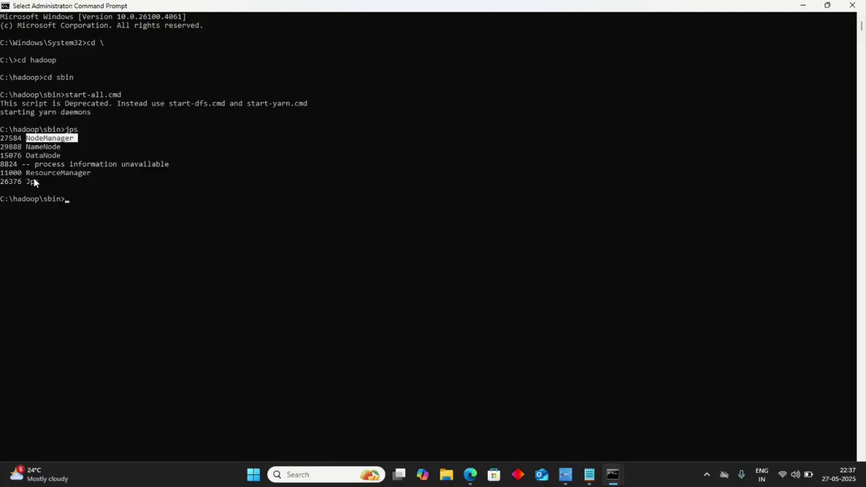
left_click_drag(26, 173, 94, 183)
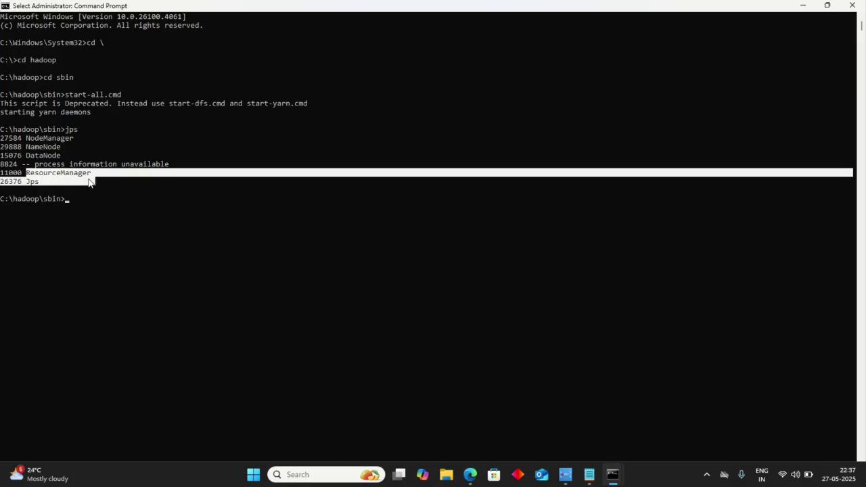
left_click(114, 224)
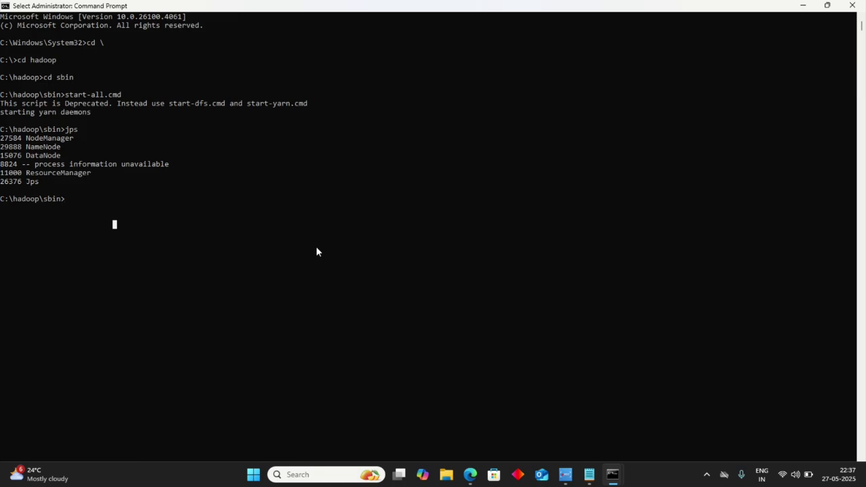
left_click(803, 5)
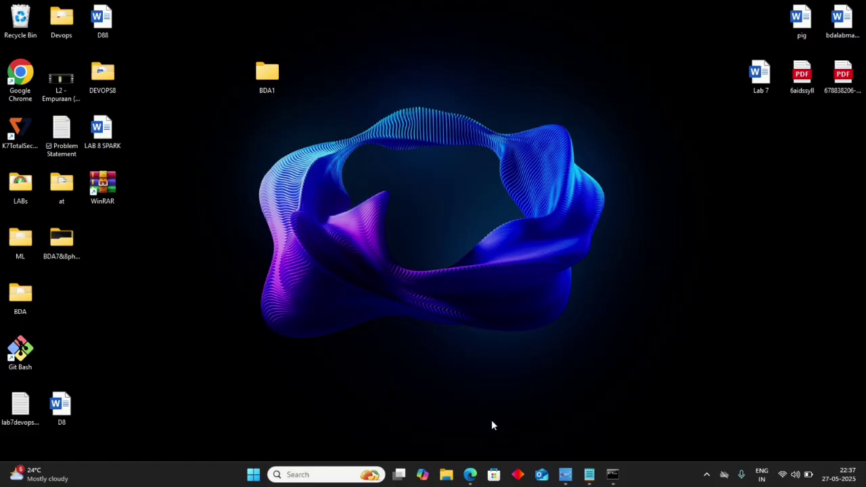
- Glance at the Hadoop experiment list in 6aidssyll.pdf, then minimize Edge and restore Screen Recorder
left_click(470, 474)
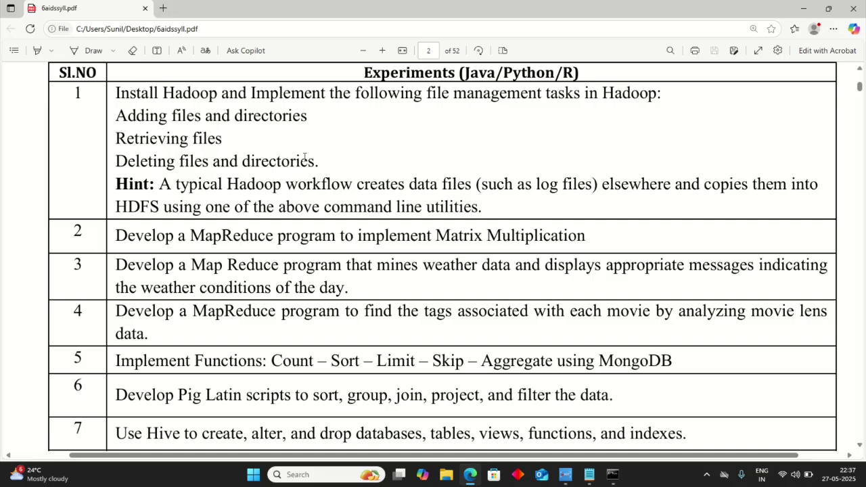
left_click(804, 8)
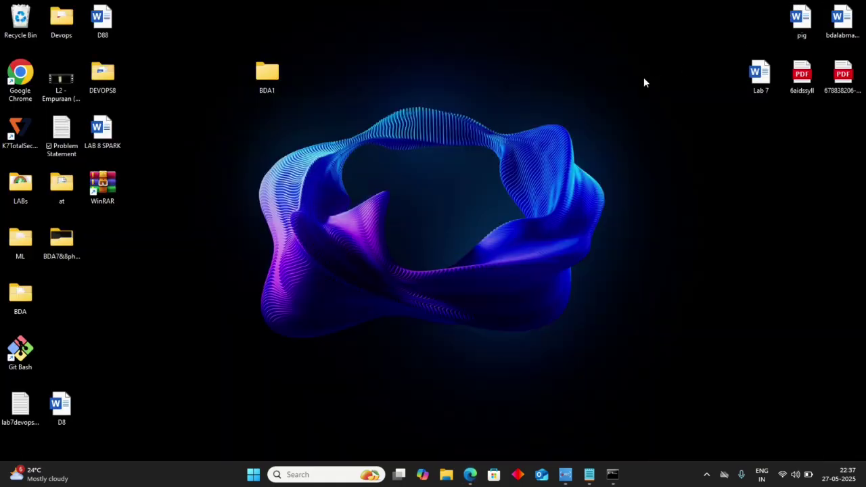
left_click(566, 475)
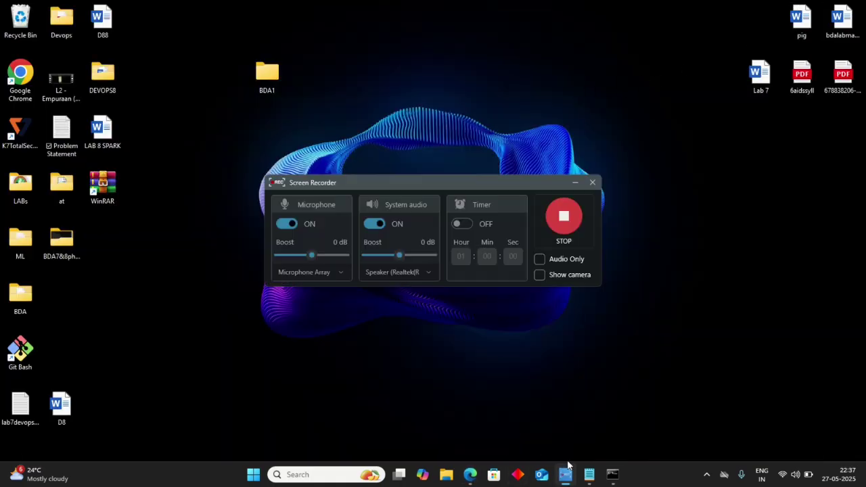